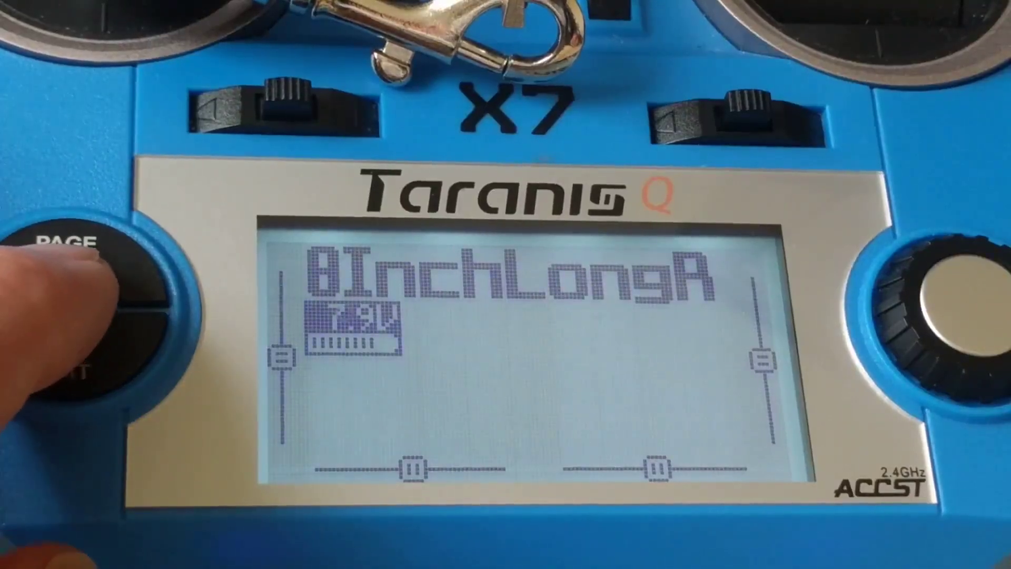
Page through the Taranis model settings to the Special Functions page.
{"action": "left_click", "coordinate": [102, 276]}
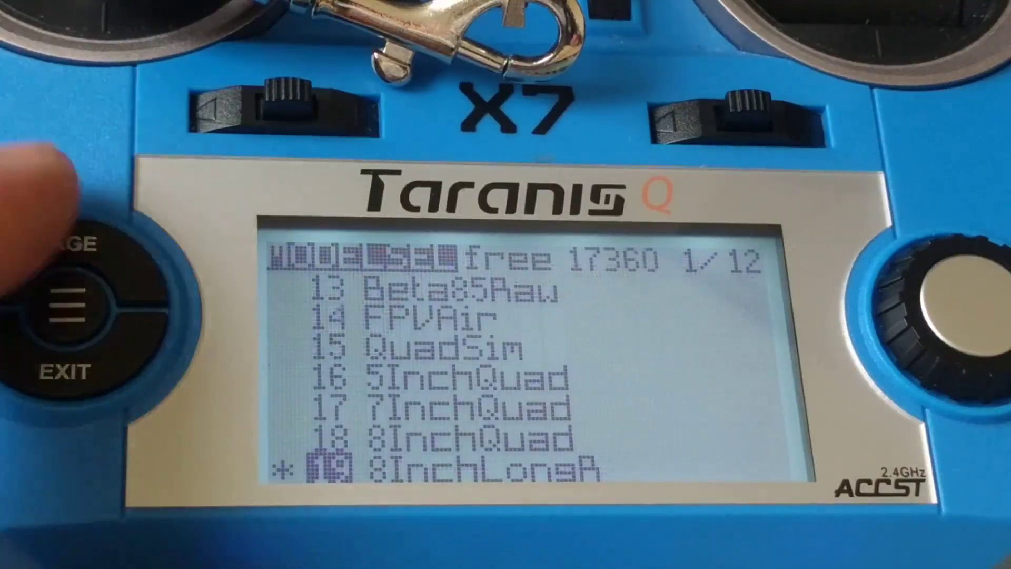
{"action": "left_click", "coordinate": [84, 239]}
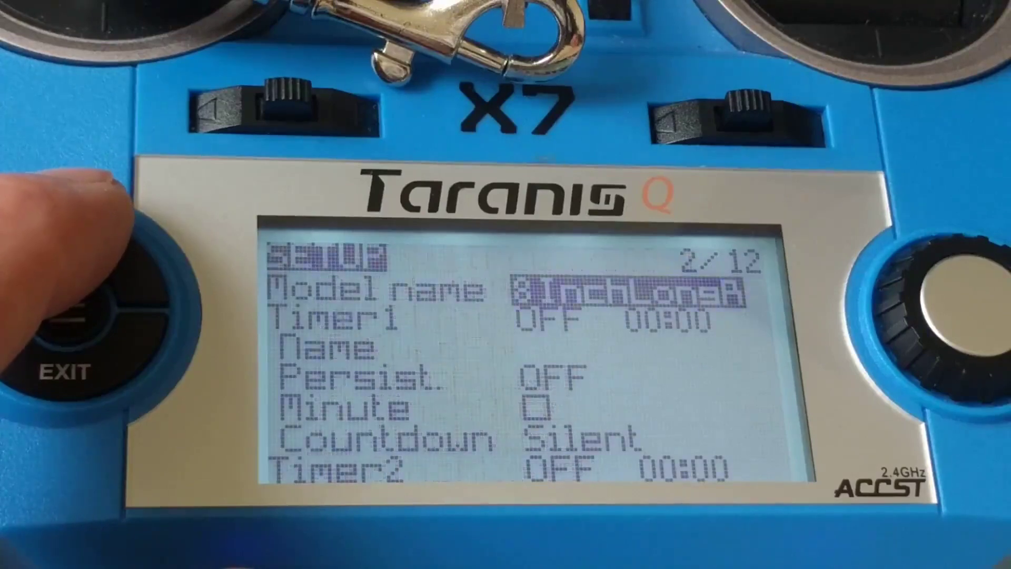
{"action": "left_click", "coordinate": [84, 239]}
{"action": "left_click", "coordinate": [84, 240]}
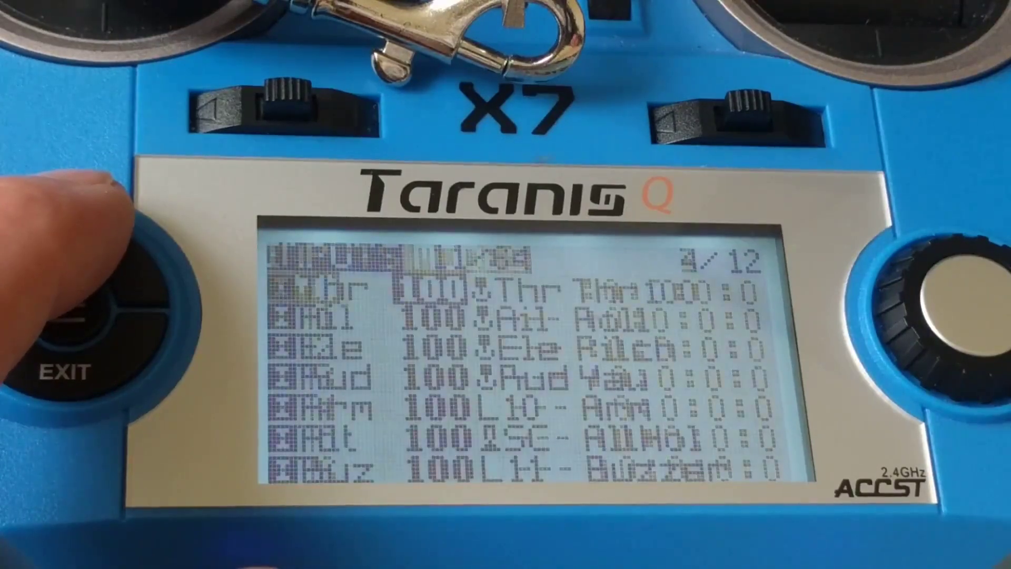
{"action": "left_click", "coordinate": [84, 239]}
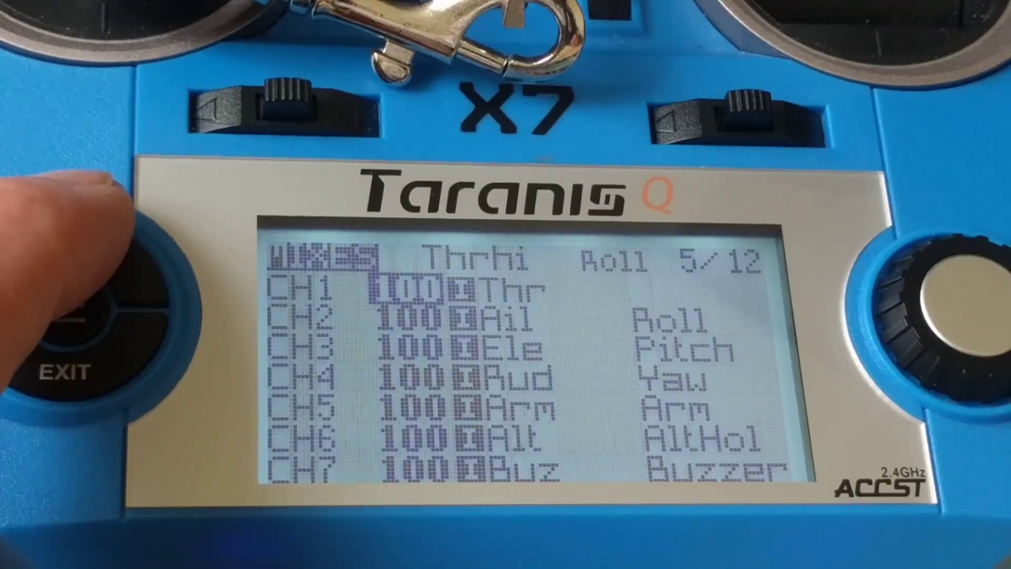
{"action": "left_click", "coordinate": [84, 240]}
{"action": "left_click", "coordinate": [84, 239]}
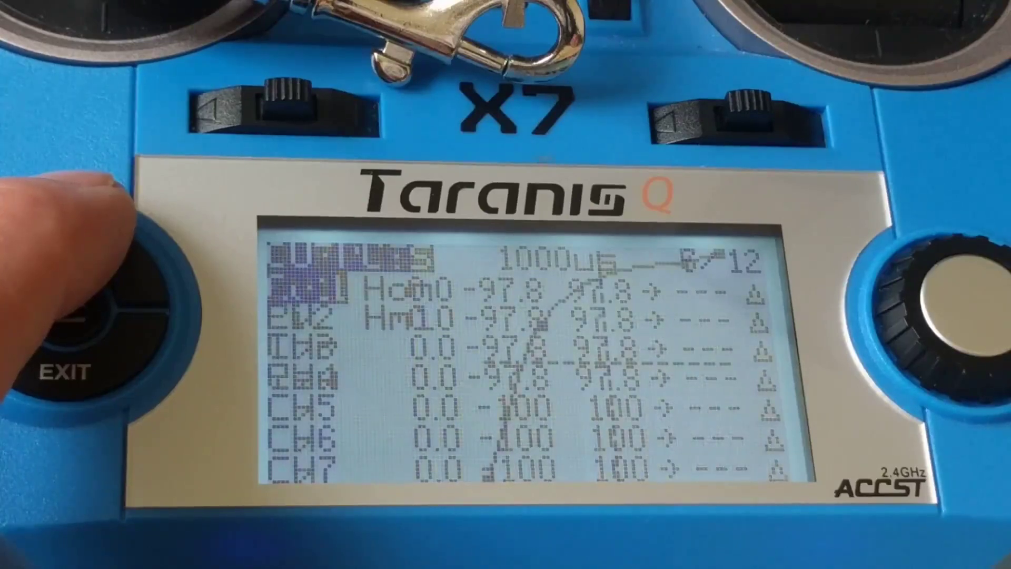
{"action": "left_click", "coordinate": [84, 240]}
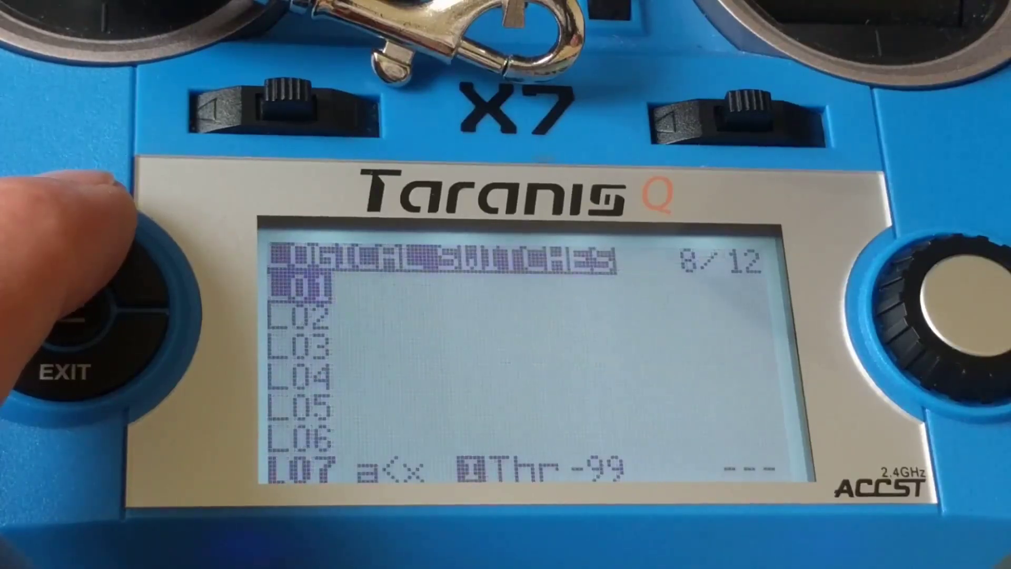
{"action": "left_click", "coordinate": [84, 240]}
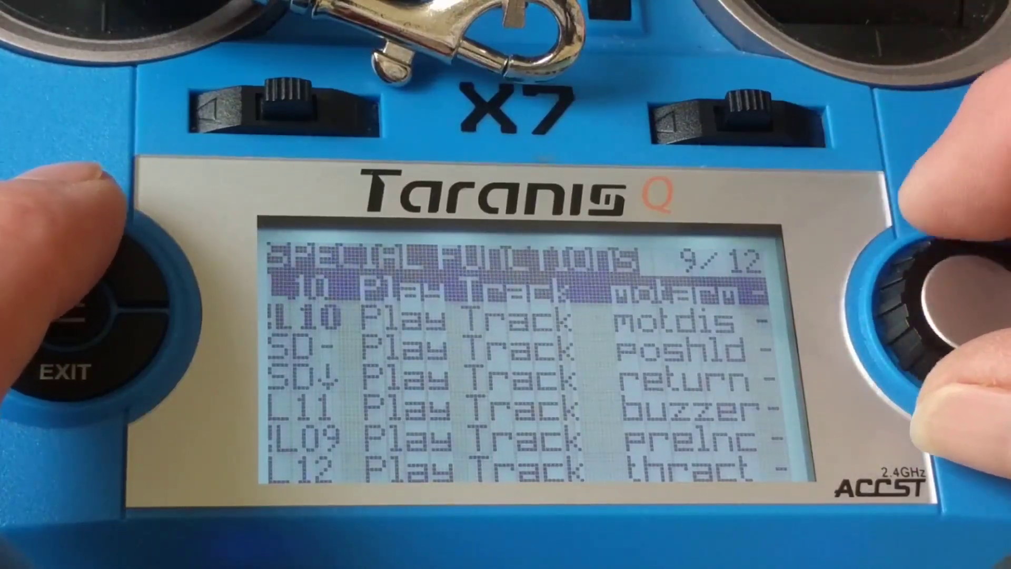
Scroll the special functions list to the SD Logs 1.0s entry.
{"action": "scroll", "coordinate": [942, 284], "scroll_direction": "down", "scroll_amount": 3}
{"action": "scroll", "coordinate": [943, 284], "scroll_direction": "down", "scroll_amount": 5}
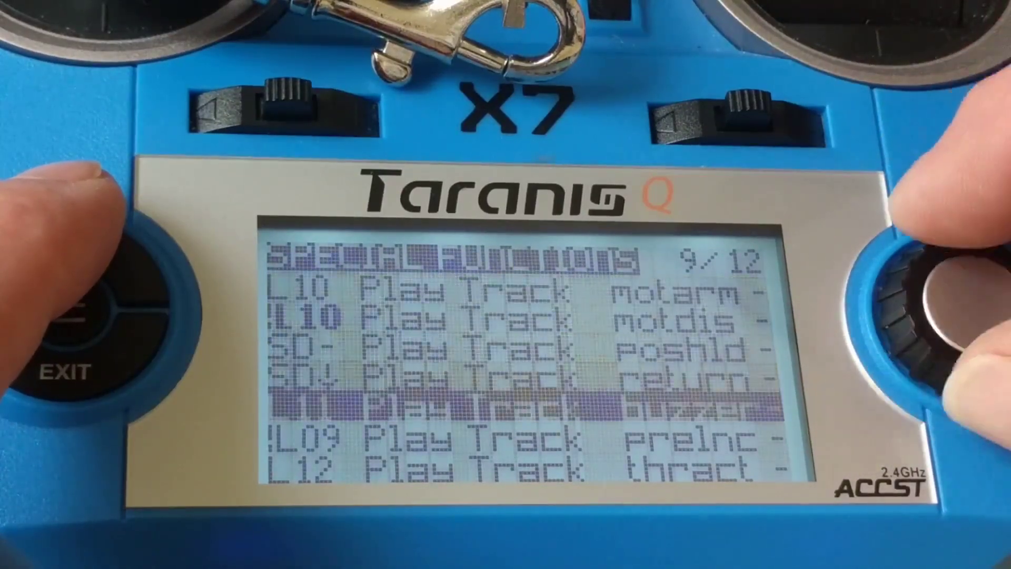
{"action": "scroll", "coordinate": [942, 284], "scroll_direction": "down", "scroll_amount": 7}
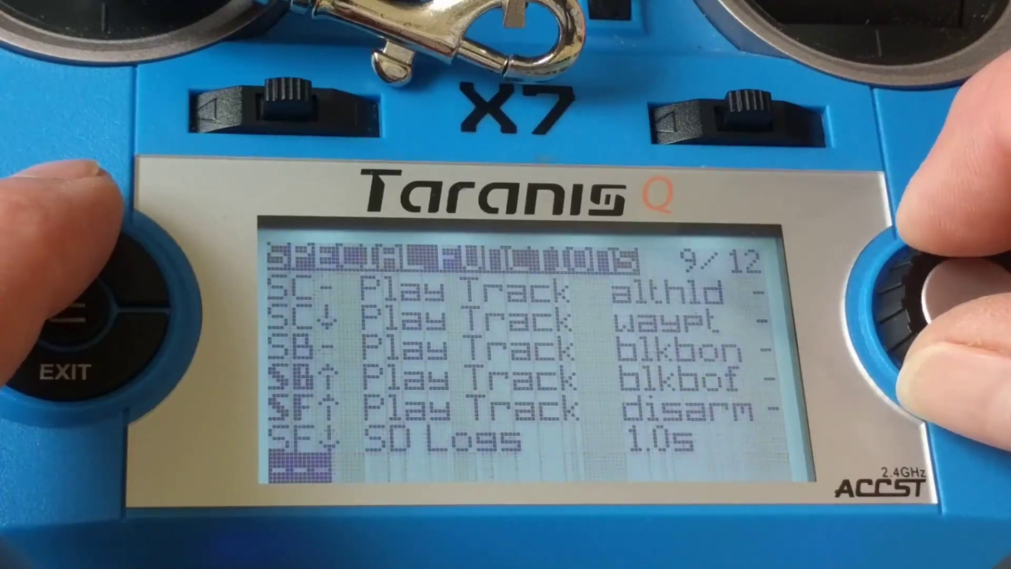
{"action": "scroll", "coordinate": [942, 284], "scroll_direction": "up", "scroll_amount": 1}
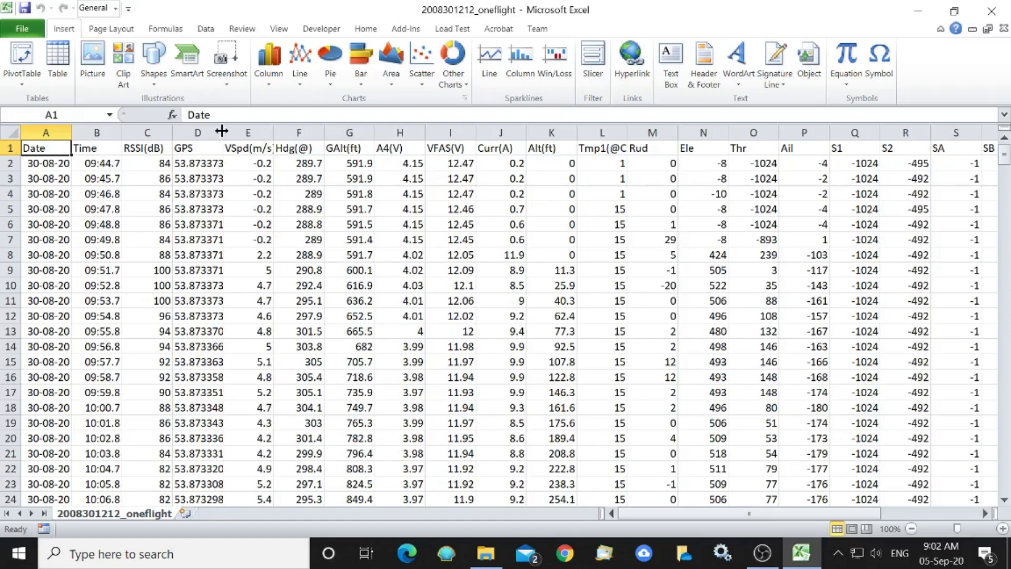
Widen column D so each full GPS latitude/longitude pair shows.
{"action": "left_click_drag", "start_coordinate": [221, 131], "coordinate": [296, 129]}
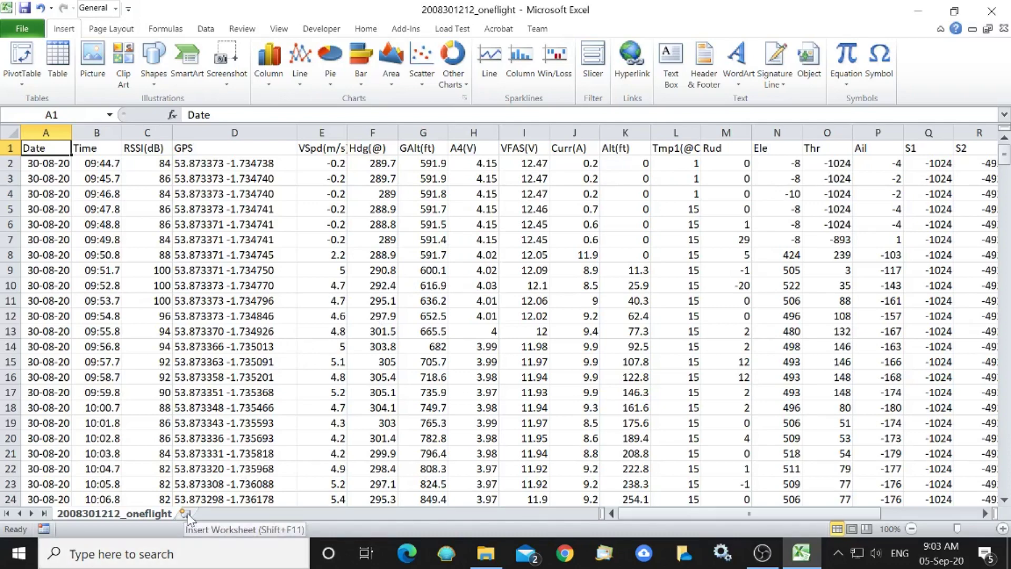
Insert a new worksheet and rename it 'Extracted'.
{"action": "left_click", "coordinate": [183, 513]}
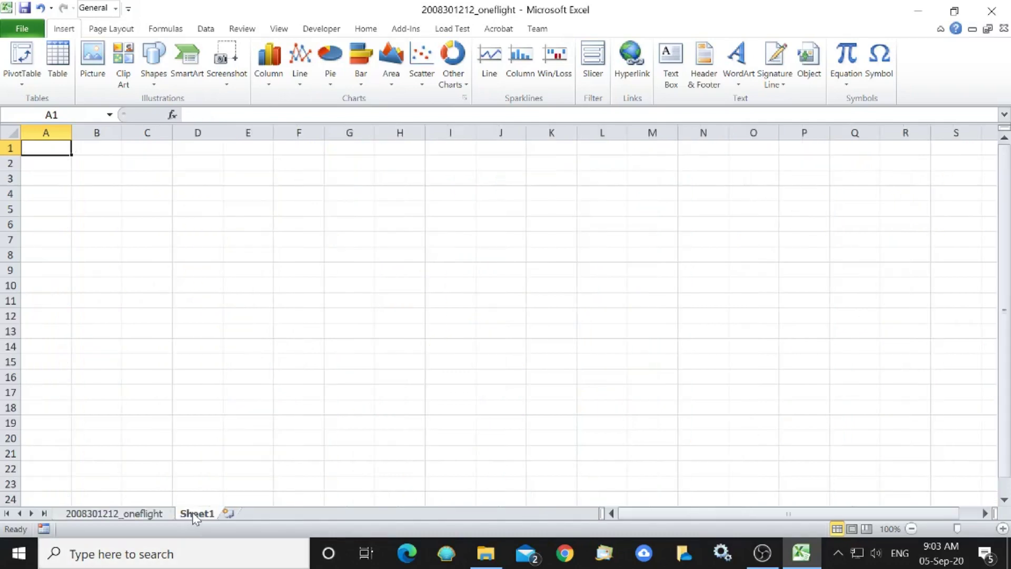
{"action": "right_click", "coordinate": [195, 518]}
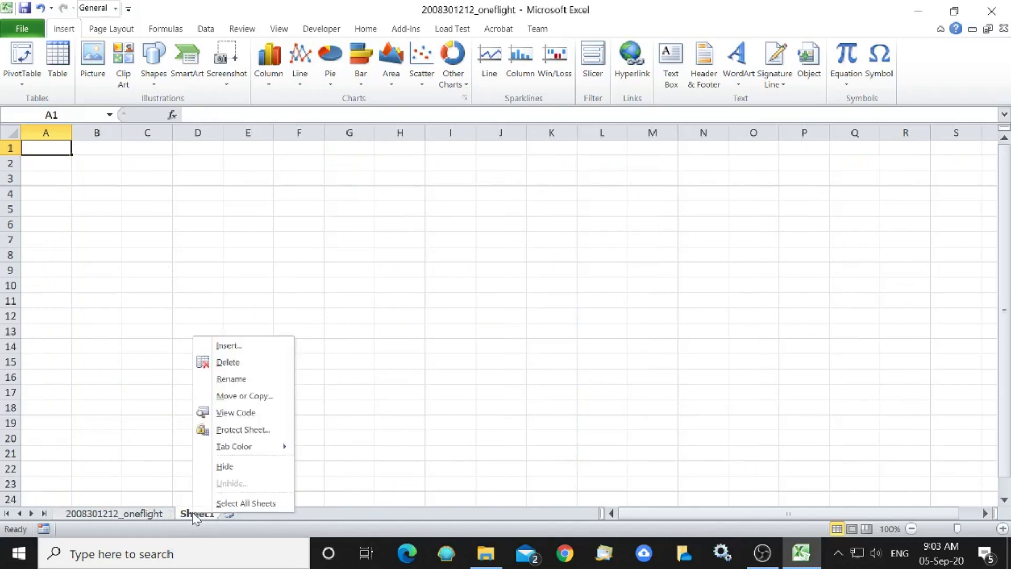
{"action": "left_click", "coordinate": [232, 379]}
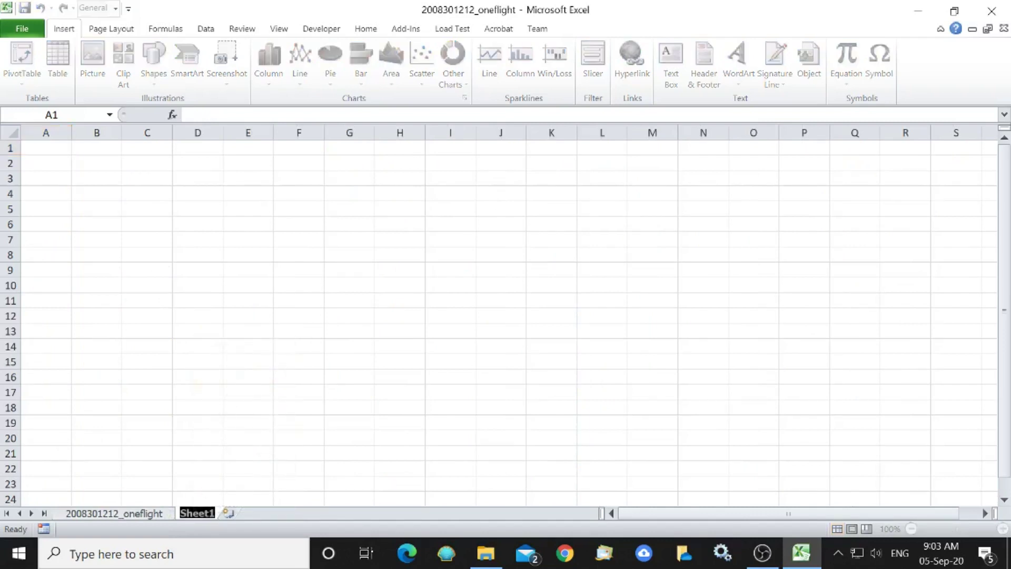
{"action": "type", "text": "Extracte"}
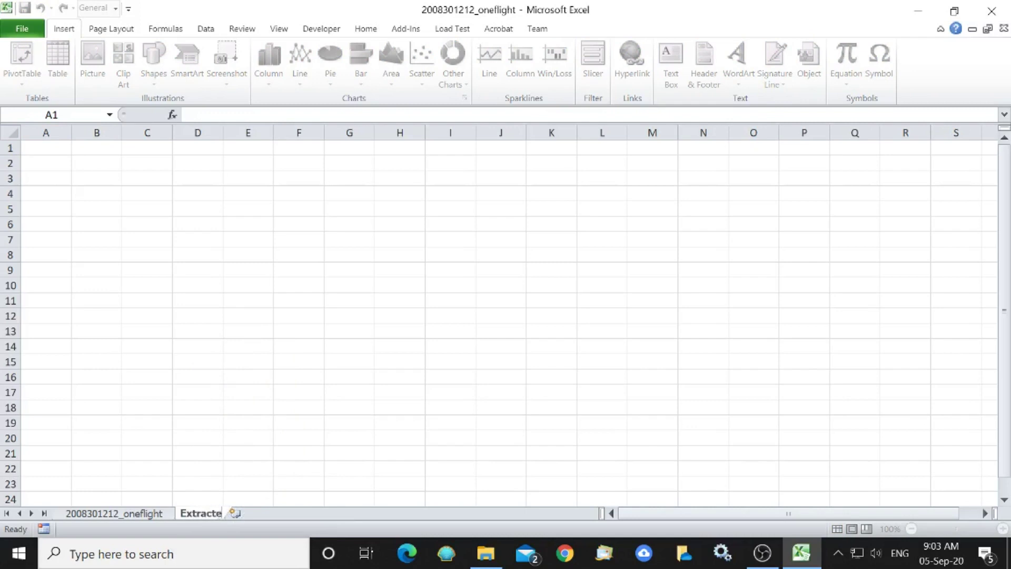
{"action": "type", "text": "d"}
{"action": "key", "text": "Return"}
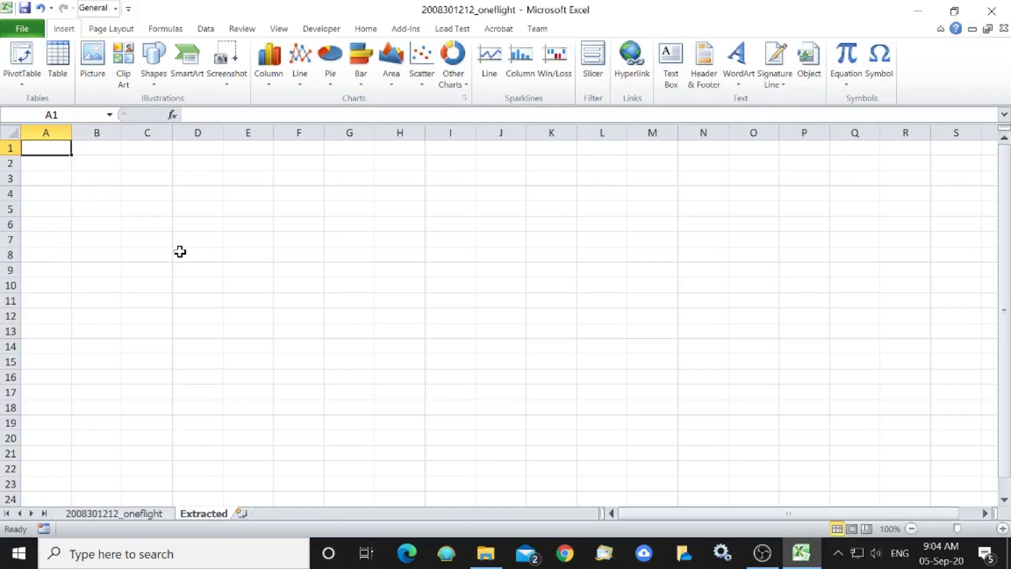
{"action": "left_click", "coordinate": [136, 513]}
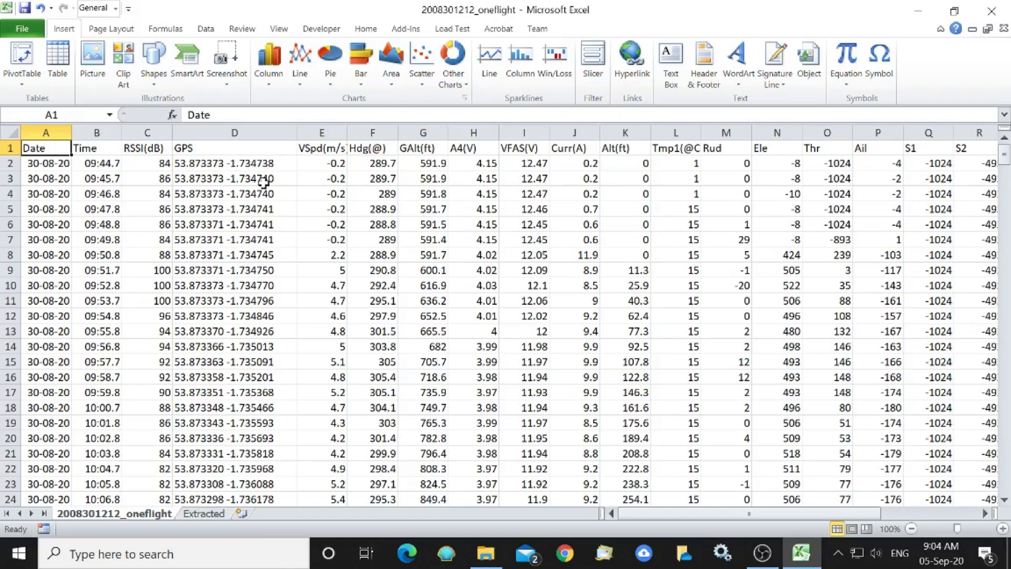
{"action": "left_click", "coordinate": [203, 515]}
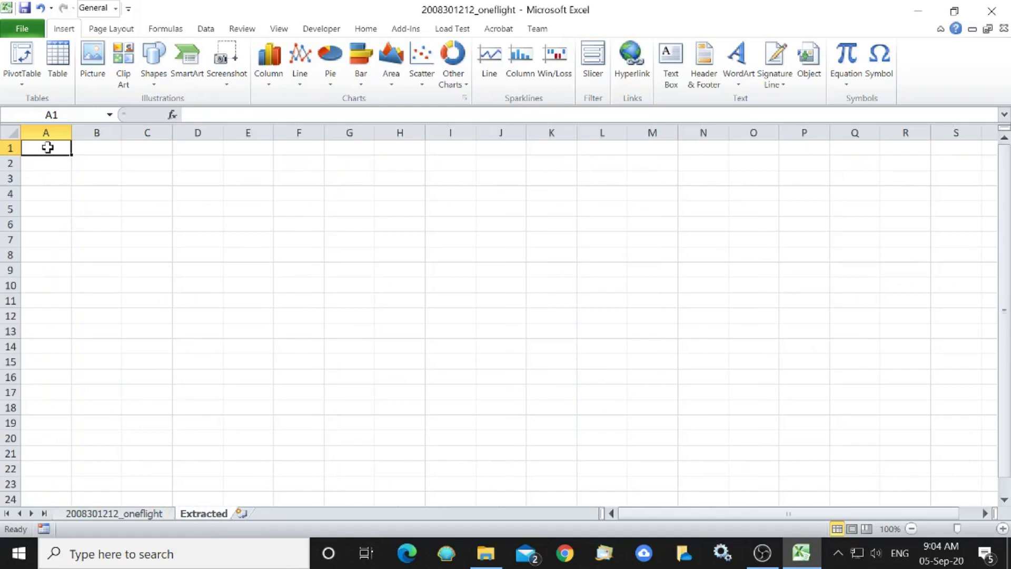
{"action": "type", "text": "="}
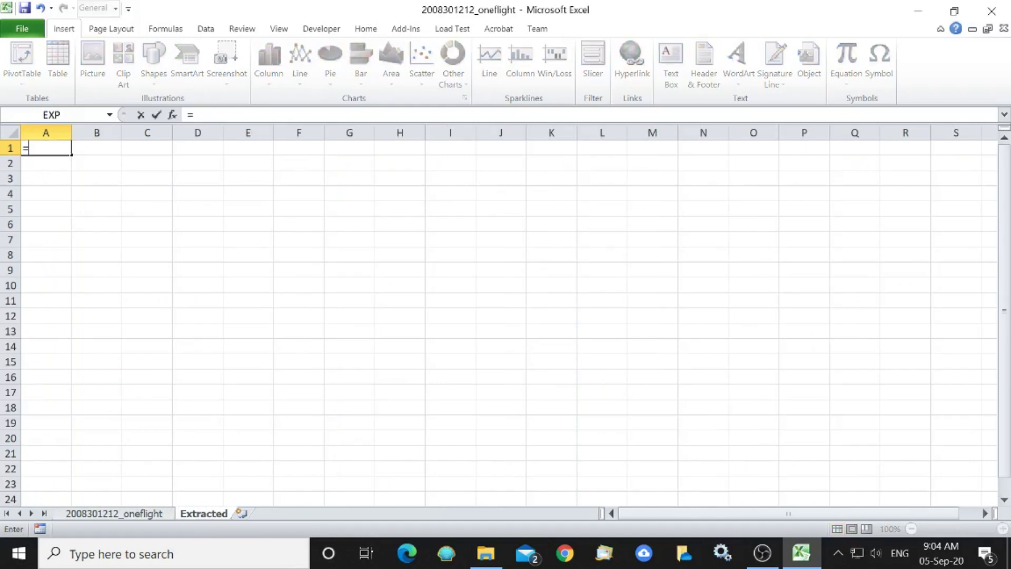
{"action": "type", "text": "RIGHT"}
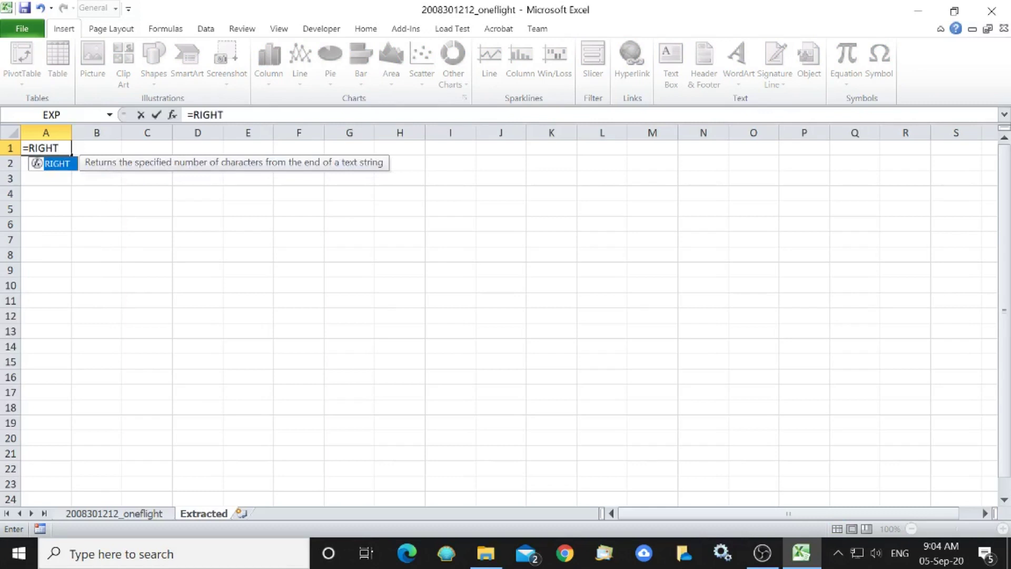
{"action": "type", "text": "("}
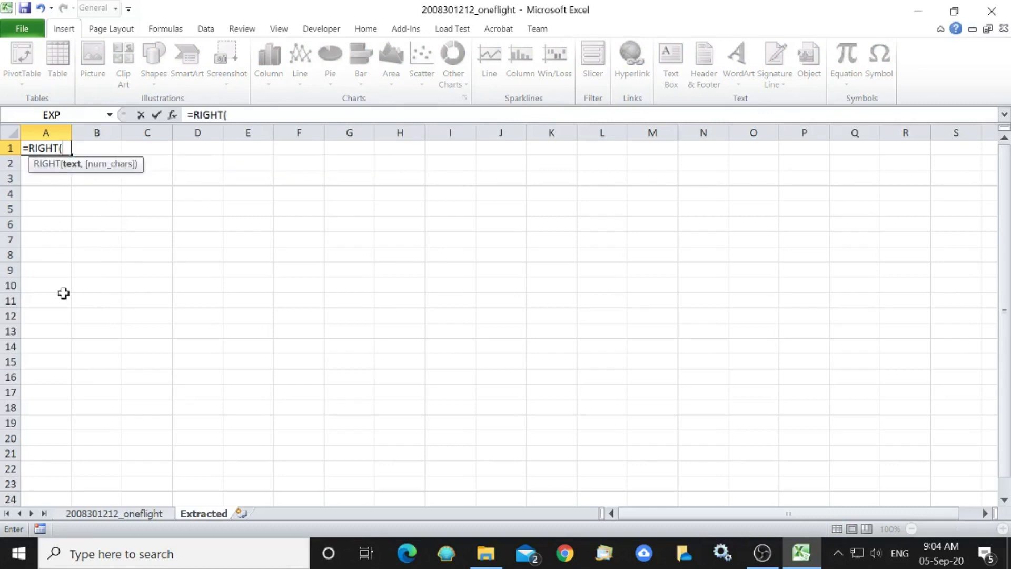
{"action": "left_click", "coordinate": [131, 514]}
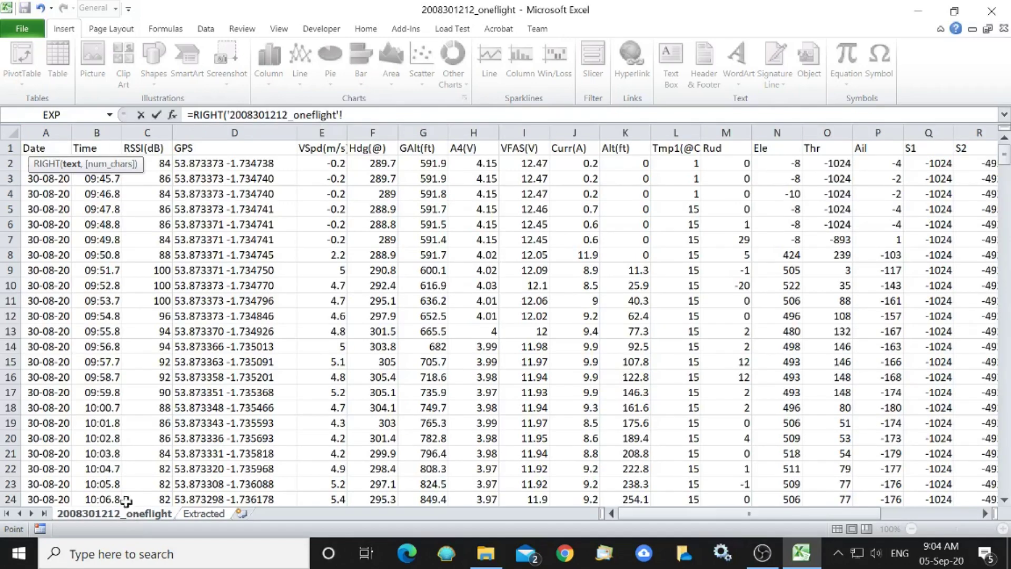
{"action": "left_click", "coordinate": [206, 164]}
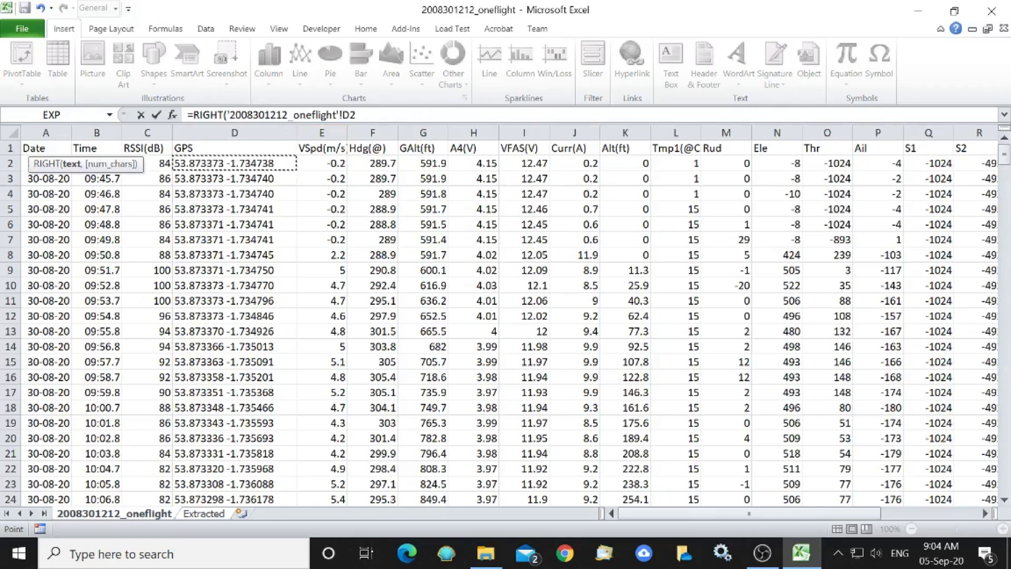
{"action": "left_click", "coordinate": [356, 115]}
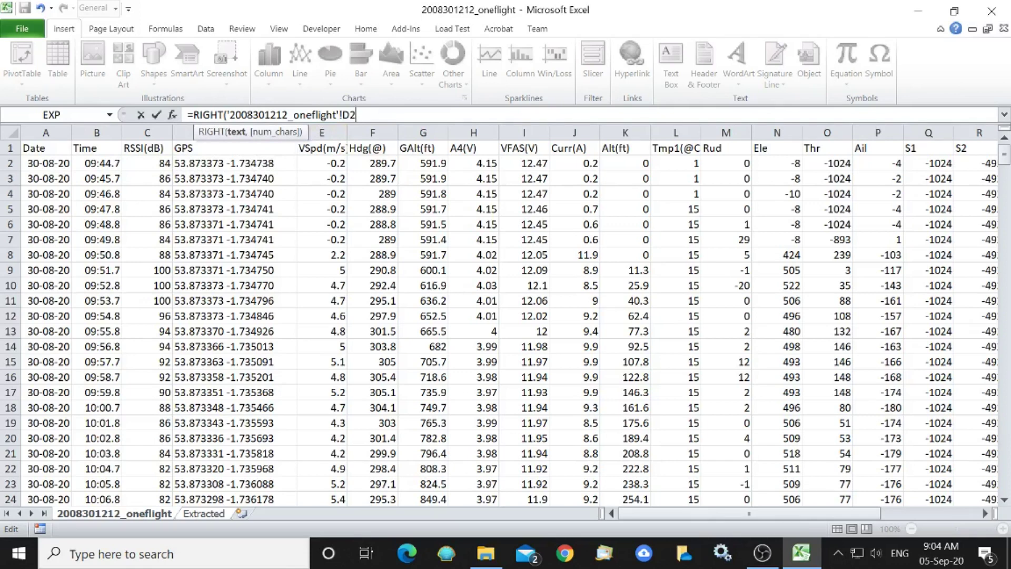
{"action": "type", "text": ",9"}
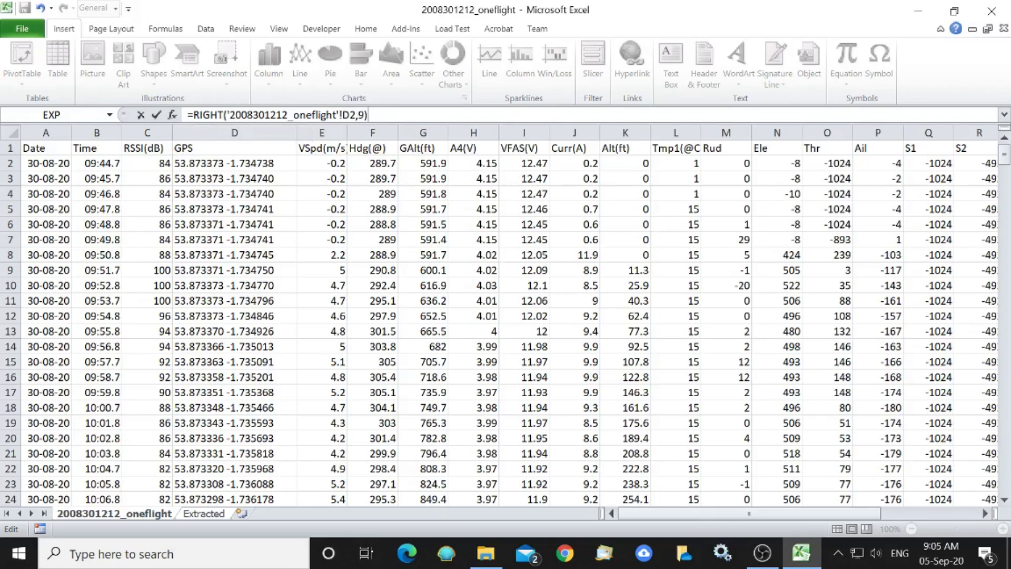
{"action": "key", "text": "Return"}
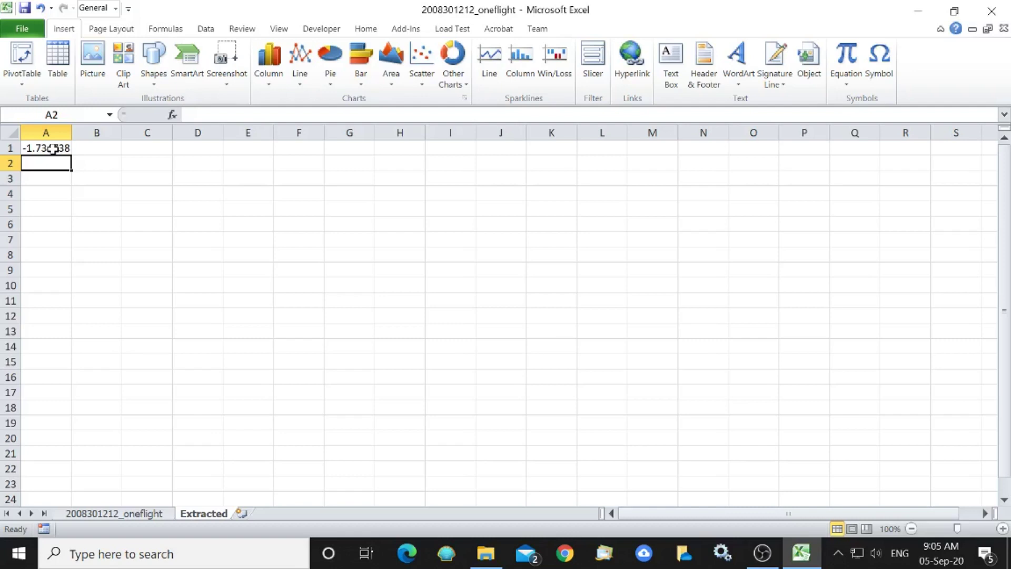
{"action": "left_click", "coordinate": [95, 148]}
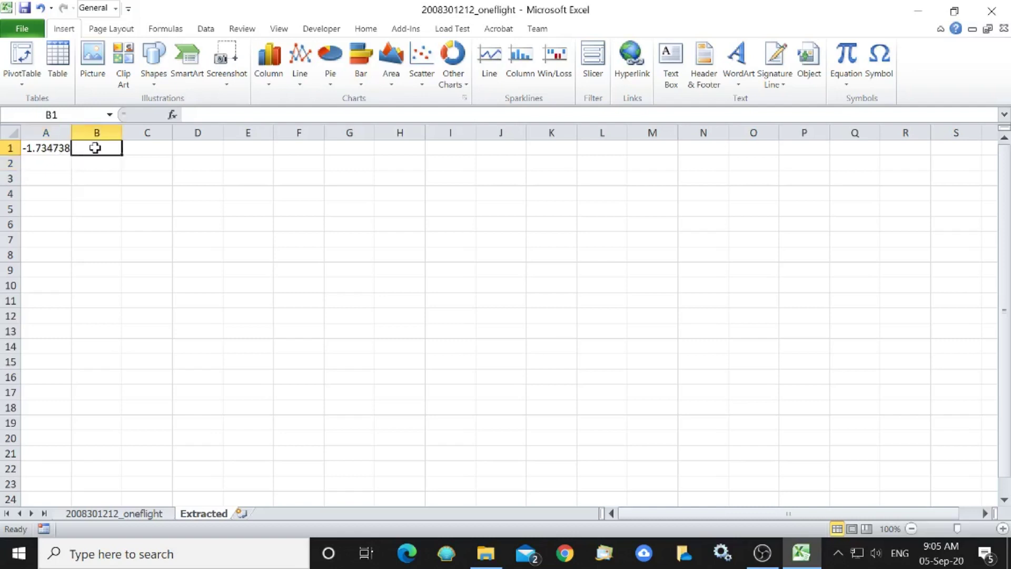
{"action": "type", "text": "="}
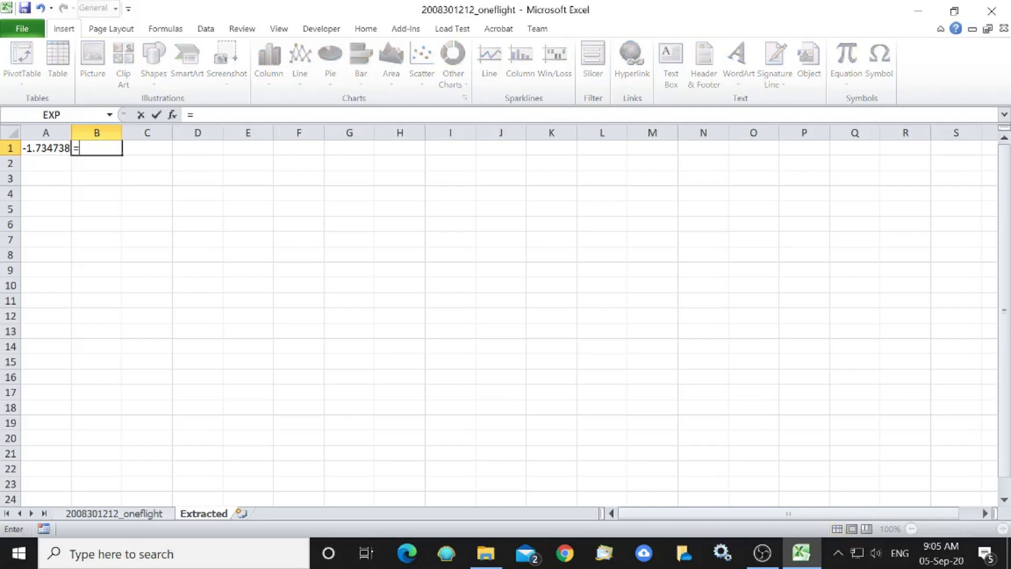
{"action": "type", "text": "LEFT"}
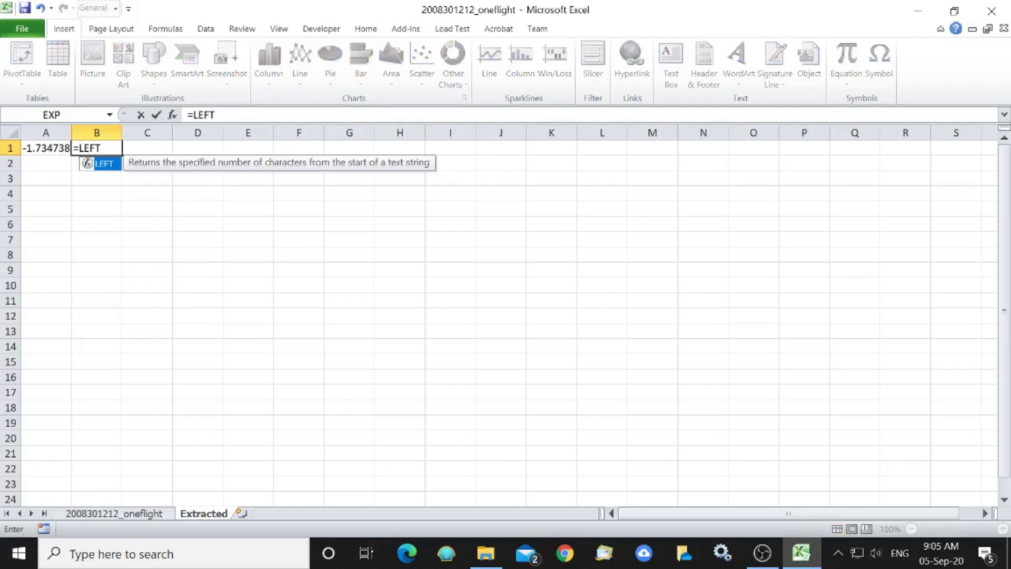
{"action": "type", "text": "("}
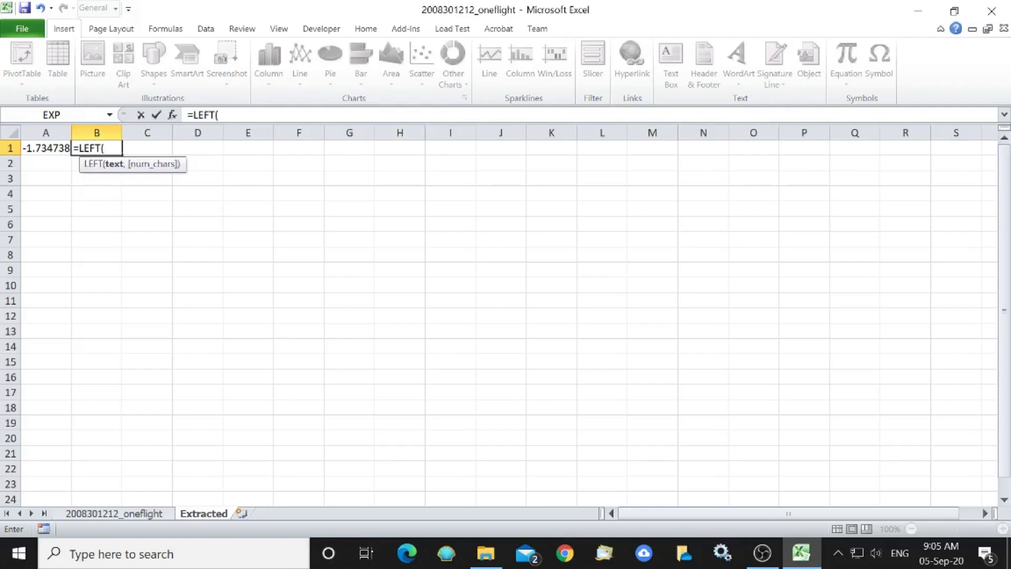
{"action": "left_click", "coordinate": [124, 519]}
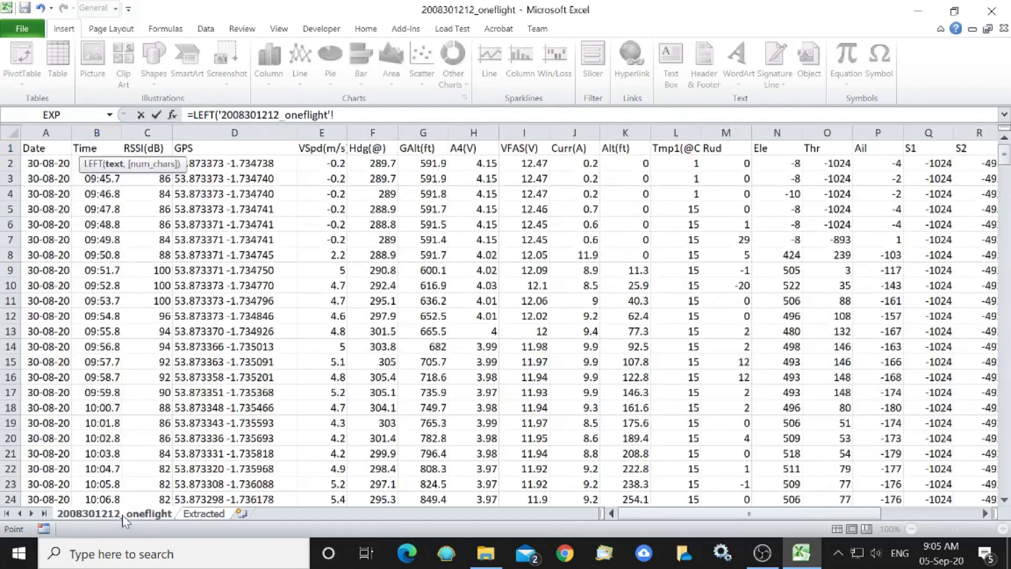
{"action": "left_click", "coordinate": [217, 164]}
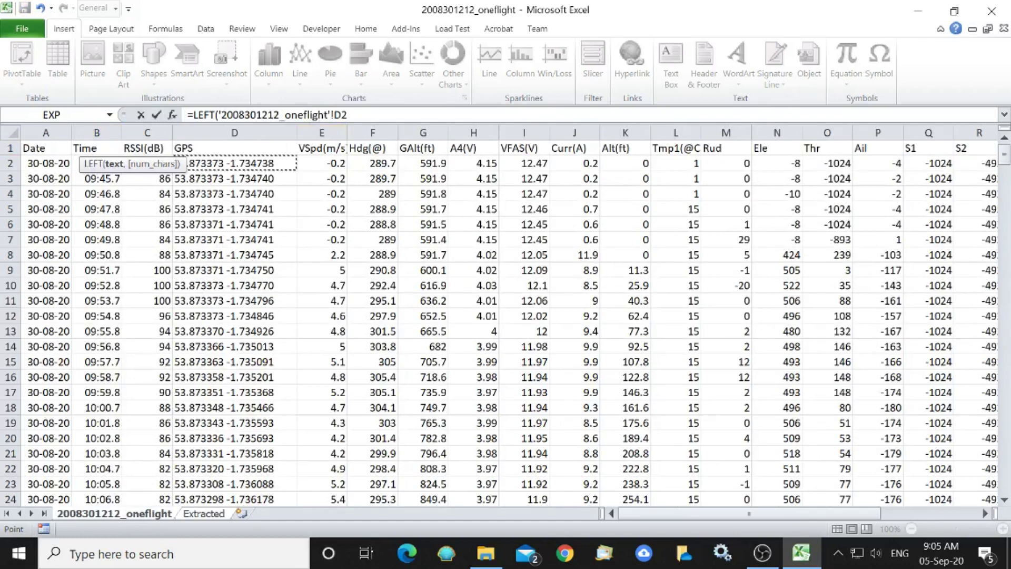
{"action": "left_click", "coordinate": [347, 114]}
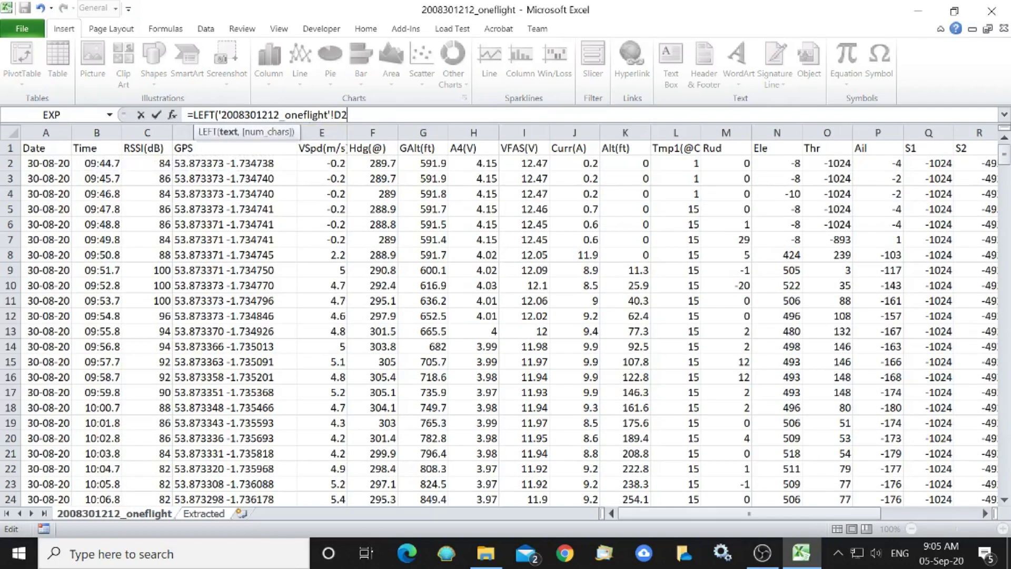
{"action": "type", "text": ",9"}
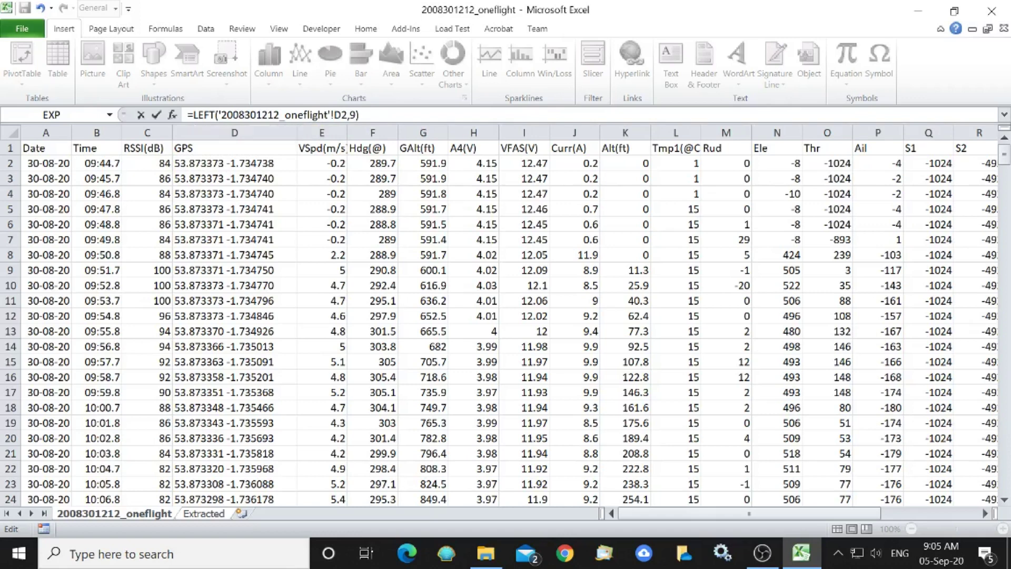
{"action": "key", "text": "Return"}
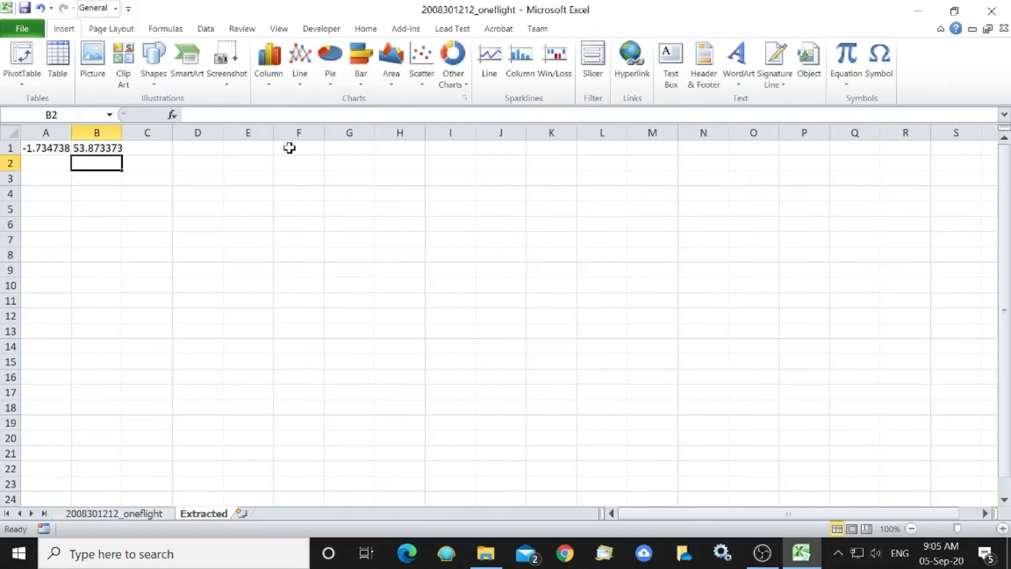
Widen column A and link C1 to the first altitude in K2 of the flight data sheet.
{"action": "left_click_drag", "start_coordinate": [74, 132], "coordinate": [147, 132]}
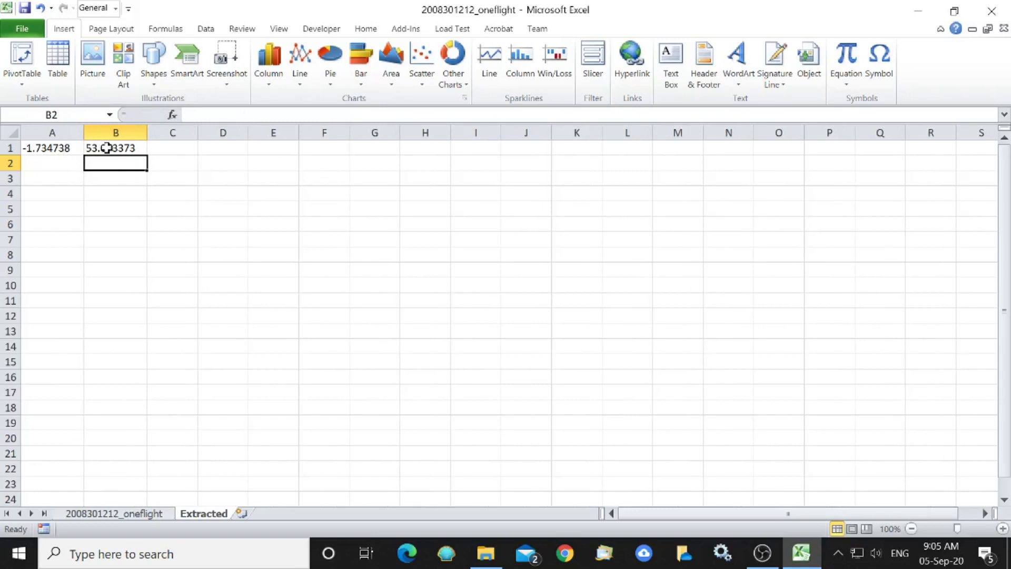
{"action": "left_click", "coordinate": [169, 149]}
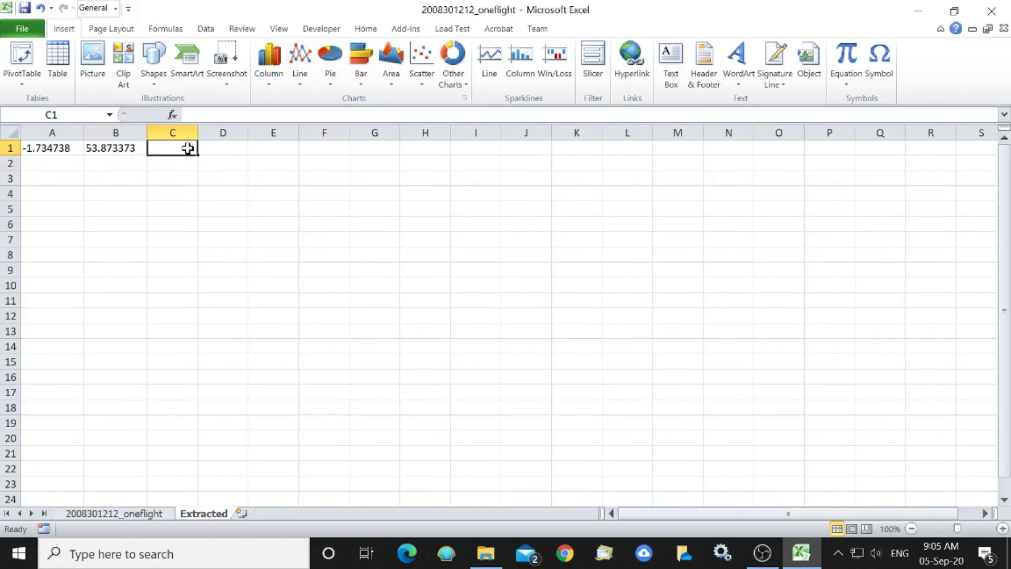
{"action": "type", "text": "="}
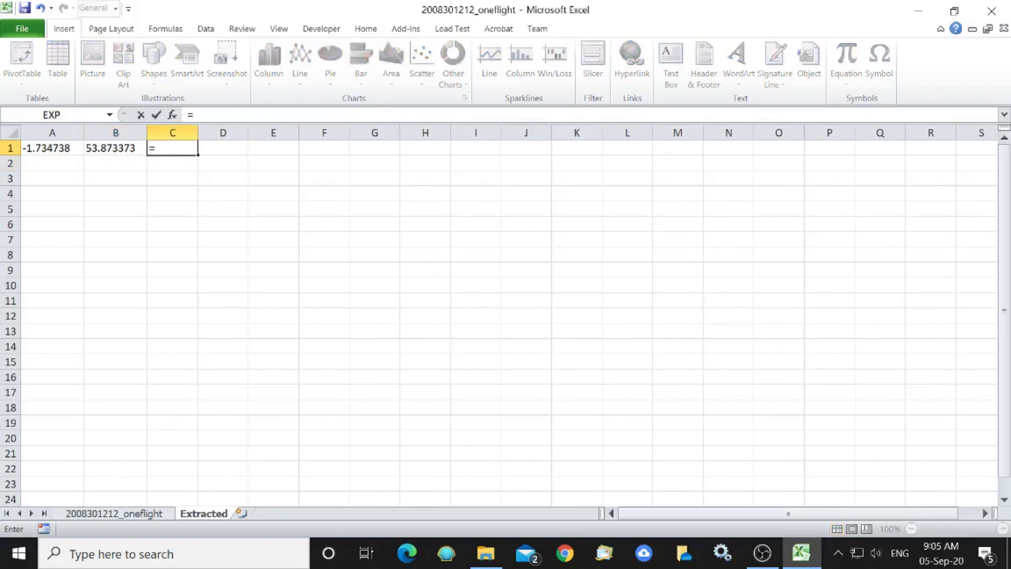
{"action": "left_click", "coordinate": [99, 514]}
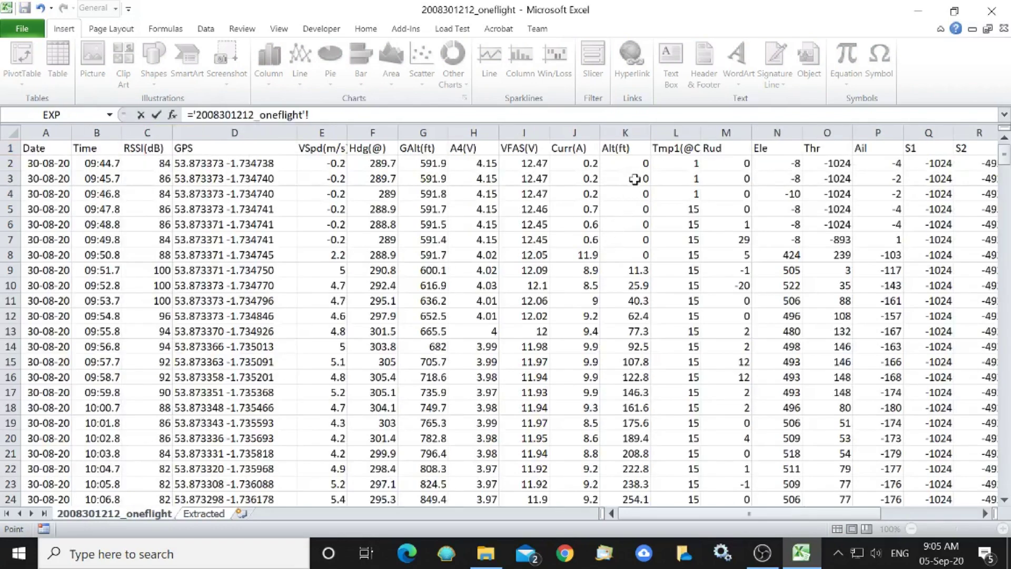
{"action": "left_click", "coordinate": [633, 162]}
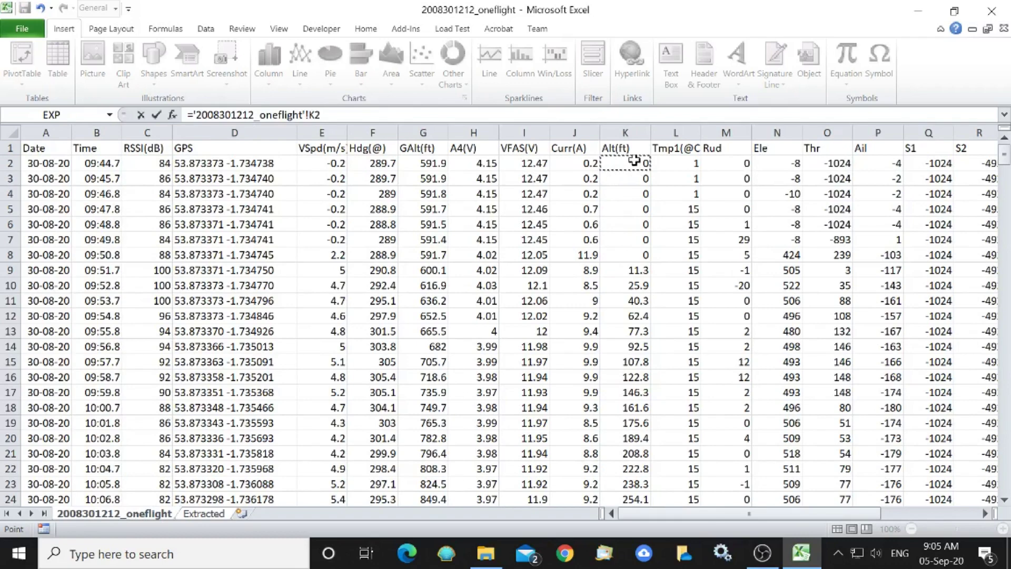
{"action": "key", "text": "Return"}
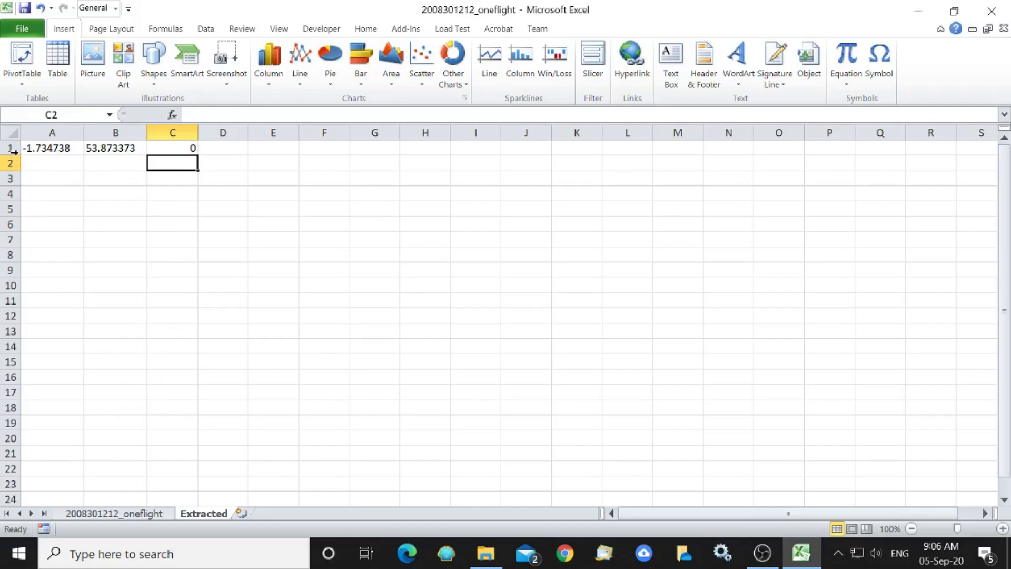
{"action": "left_click", "coordinate": [117, 515]}
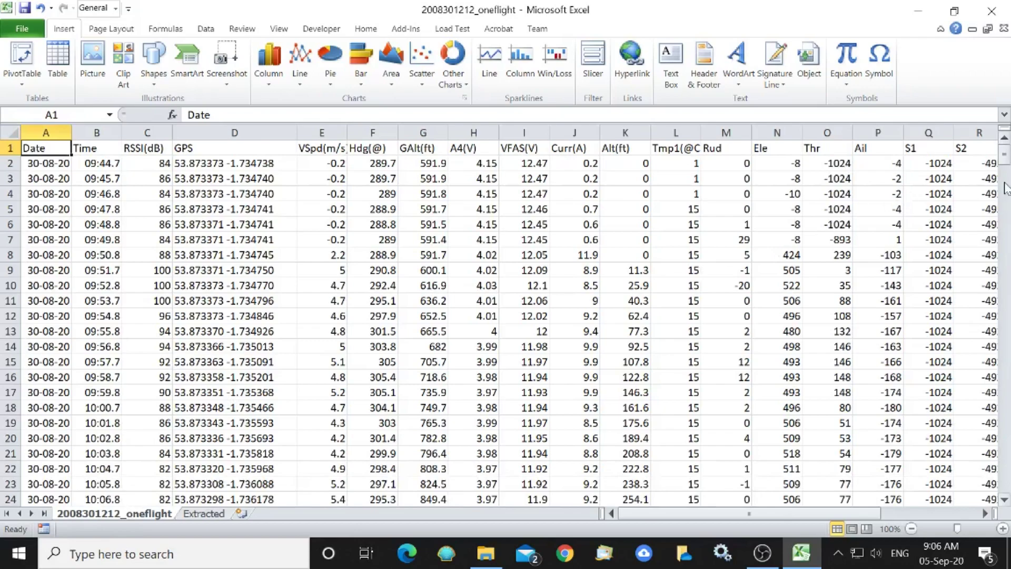
Scroll the flight data sheet down to its last rows near 407.
{"action": "left_click_drag", "start_coordinate": [1005, 161], "coordinate": [1004, 476]}
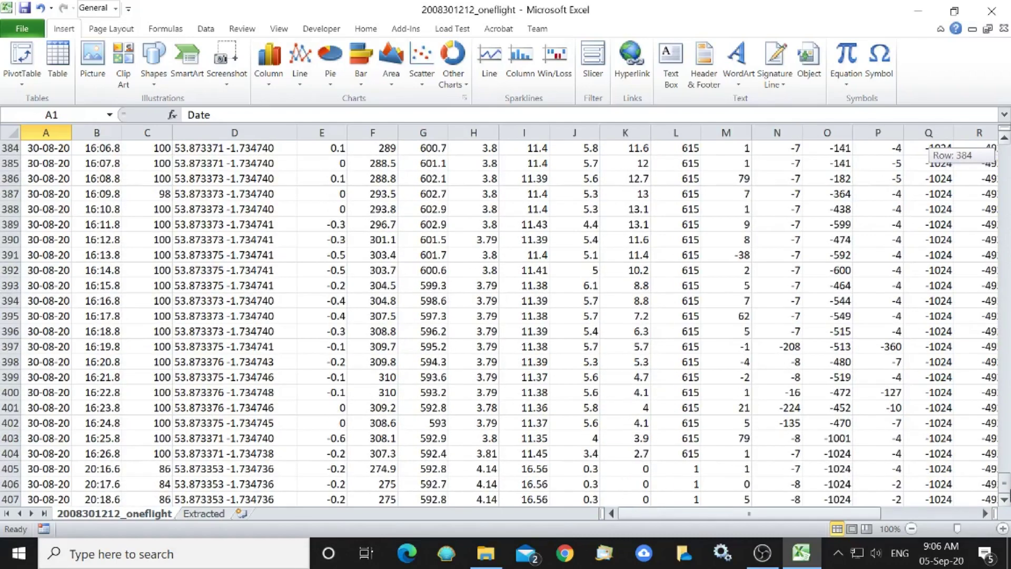
Copy the A1:C1 formulas on the Extracted sheet down through row 407.
{"action": "left_click_drag", "start_coordinate": [1004, 476], "coordinate": [1004, 158]}
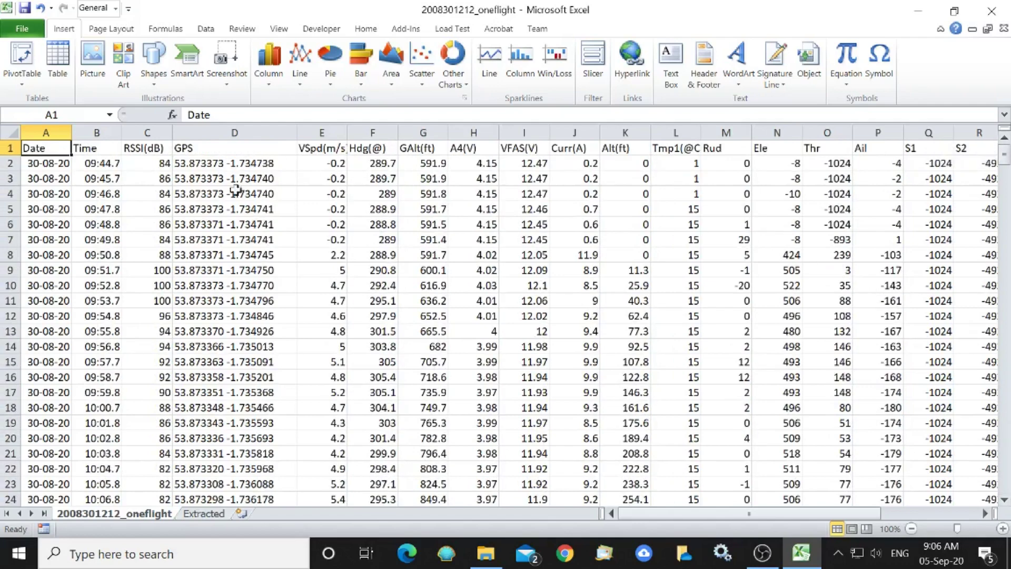
{"action": "left_click", "coordinate": [216, 513]}
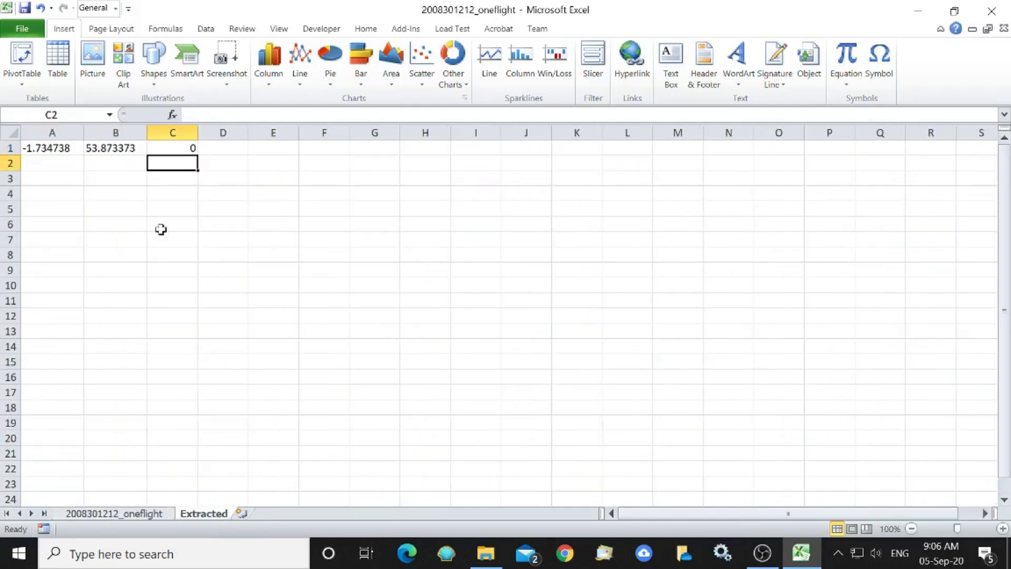
{"action": "left_click_drag", "start_coordinate": [58, 149], "coordinate": [172, 141]}
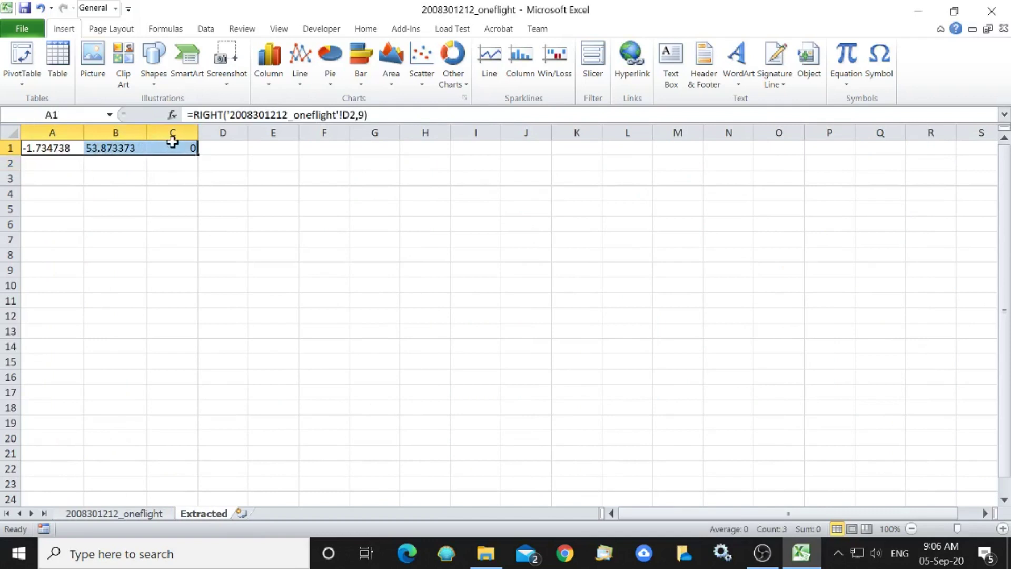
{"action": "key", "text": "ctrl+c"}
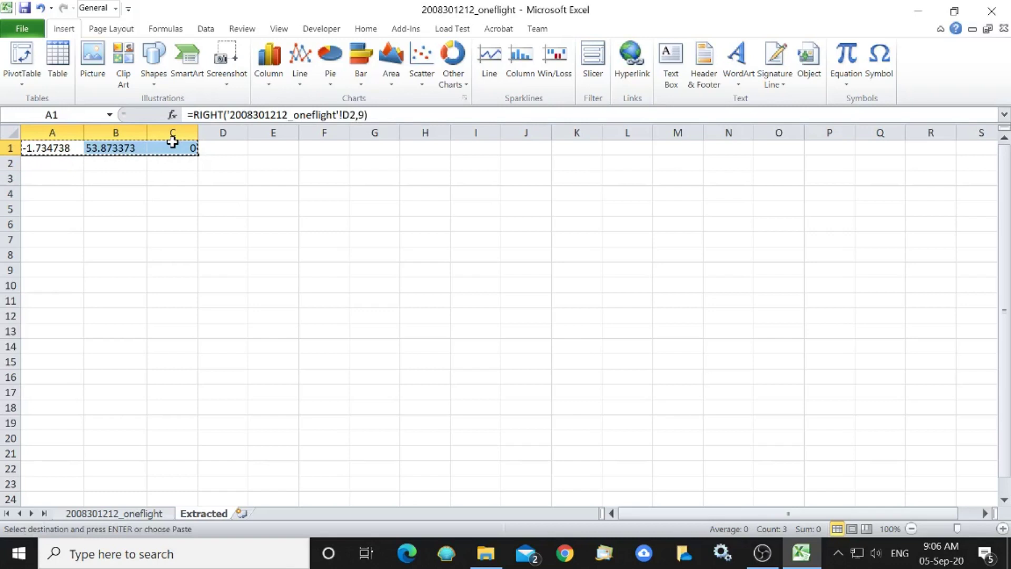
{"action": "mouse_move", "coordinate": [172, 141]}
{"action": "left_mouse_down"}
{"action": "mouse_move", "coordinate": [174, 347]}
{"action": "mouse_move", "coordinate": [192, 503]}
{"action": "mouse_move", "coordinate": [172, 142]}
{"action": "left_mouse_up"}
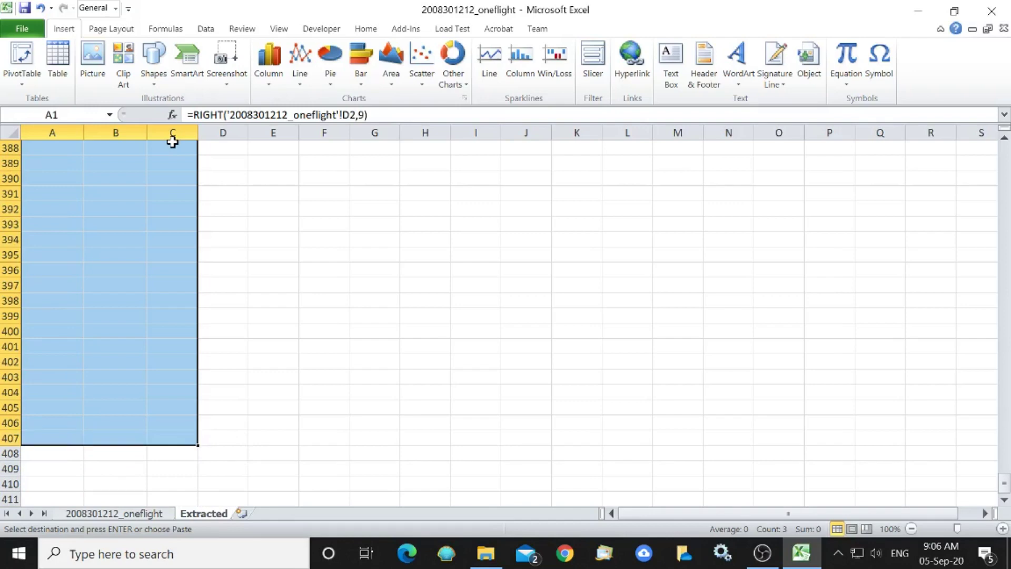
{"action": "key", "text": "ctrl+v"}
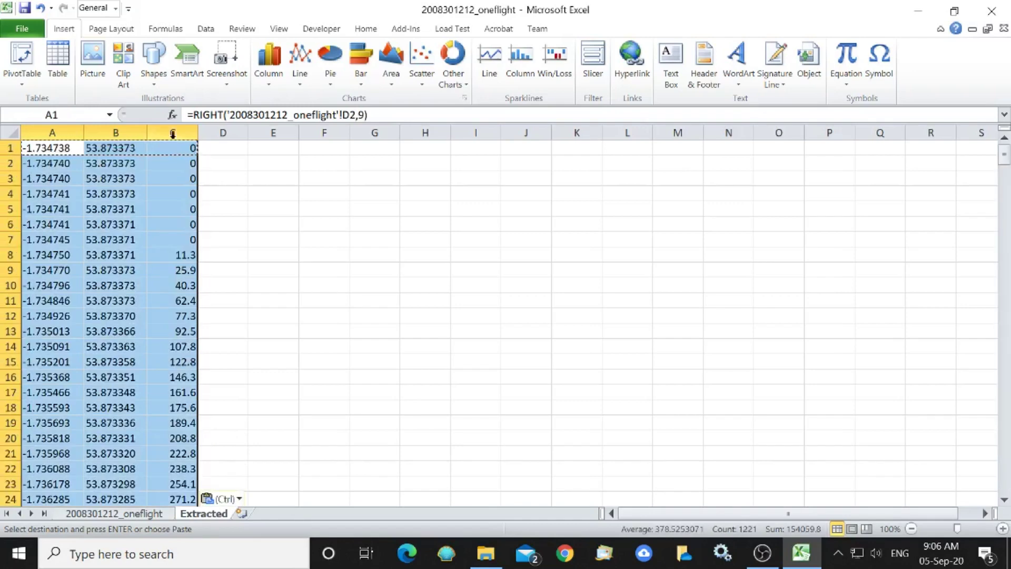
{"action": "left_click", "coordinate": [277, 178]}
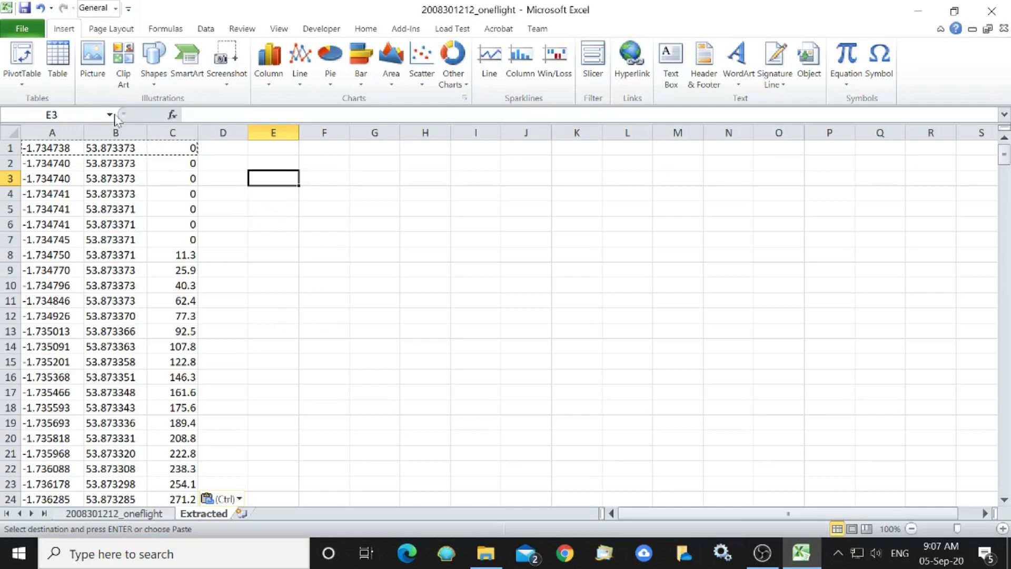
{"action": "left_click", "coordinate": [21, 29]}
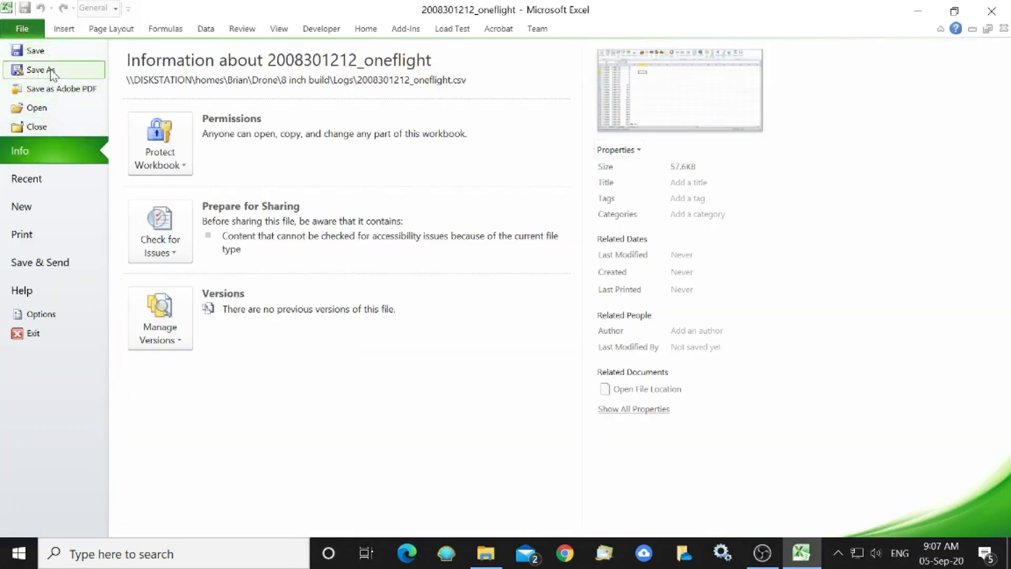
{"action": "key", "text": "Escape"}
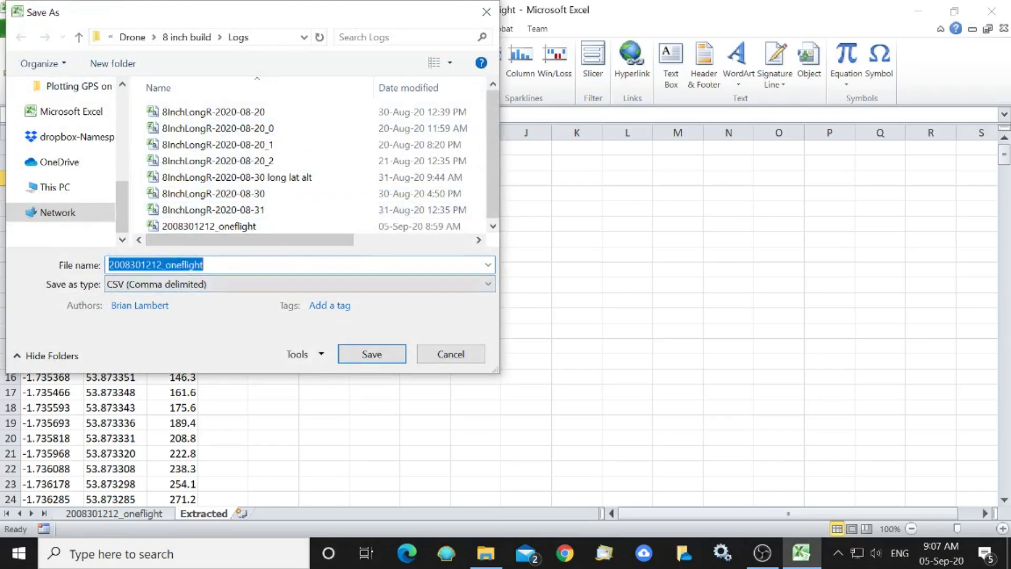
{"action": "left_click", "coordinate": [203, 264]}
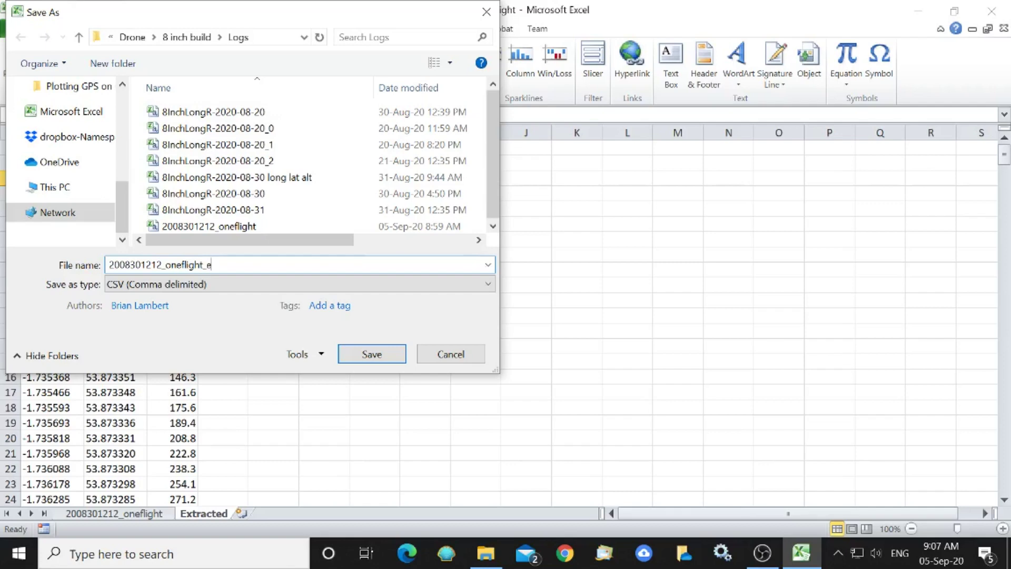
{"action": "type", "text": "ed"}
{"action": "left_click", "coordinate": [370, 355]}
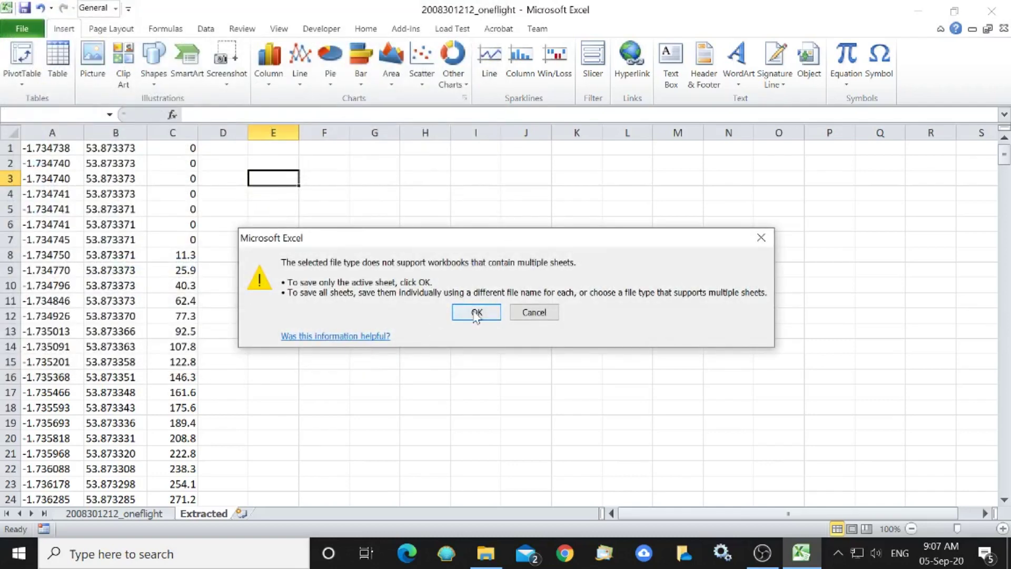
{"action": "left_click", "coordinate": [475, 311]}
{"action": "left_click", "coordinate": [453, 330]}
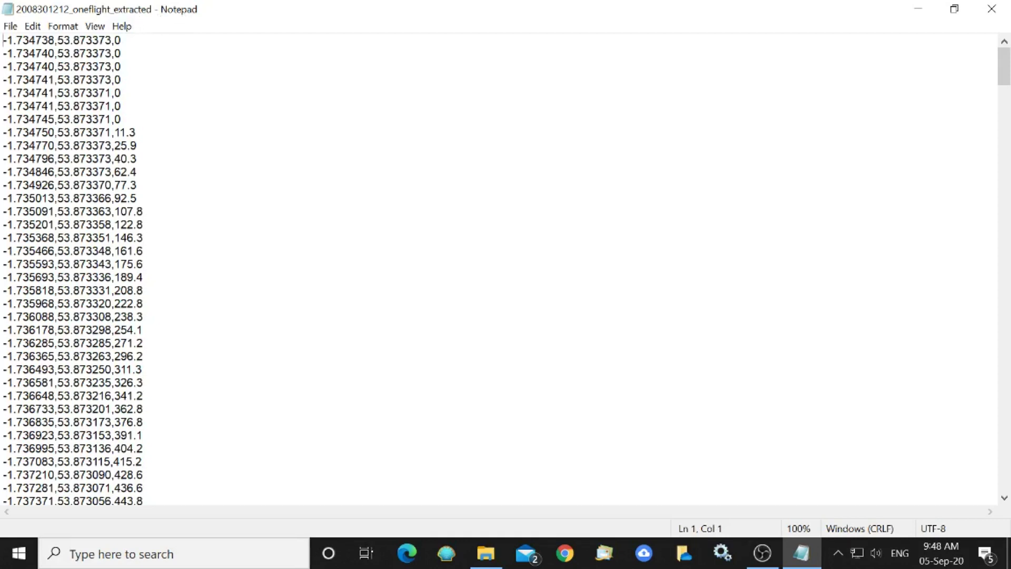
Select the coordinate lines from the first entry down to the end of the file.
{"action": "key", "text": "shift+Right"}
{"action": "key", "text": "shift+Right"}
{"action": "key", "text": "shift+Right"}
{"action": "key", "text": "shift+Right"}
{"action": "key", "text": "shift+Right"}
{"action": "key", "text": "shift+Right"}
{"action": "key", "text": "shift+Right"}
{"action": "key", "text": "shift+Right"}
{"action": "key", "text": "shift+Right"}
{"action": "key", "text": "shift+Right"}
{"action": "key", "text": "shift+Right"}
{"action": "key", "text": "shift+Right"}
{"action": "key", "text": "shift+Right"}
{"action": "key", "text": "shift+Right"}
{"action": "key", "text": "shift+Right"}
{"action": "key", "text": "shift+Right"}
{"action": "key", "text": "shift+Right"}
{"action": "key", "text": "shift+Right"}
{"action": "key", "text": "shift+Right"}
{"action": "key", "text": "shift+Right"}
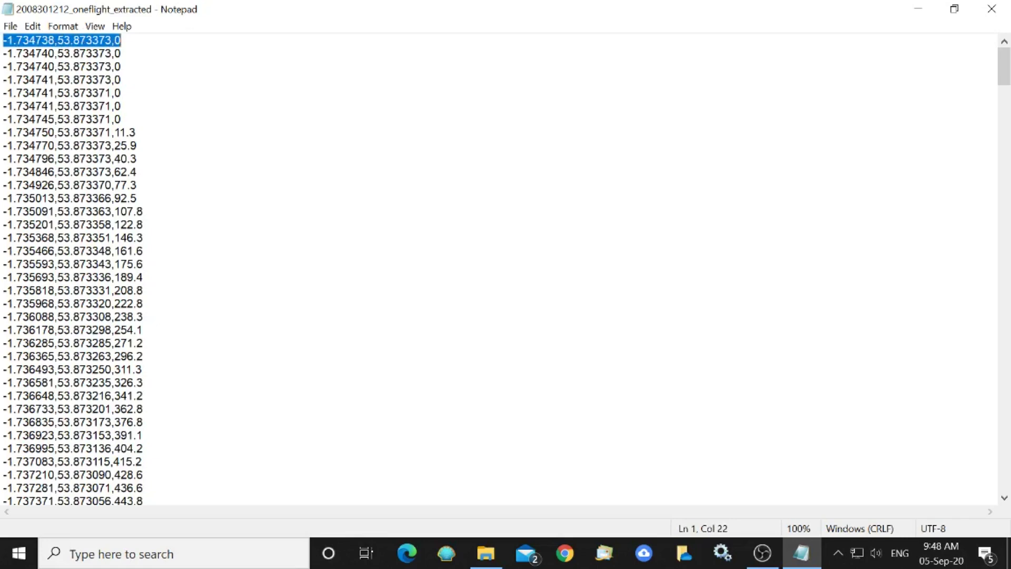
{"action": "key", "text": "shift+Down"}
{"action": "key", "text": "shift+Down"}
{"action": "key", "text": "shift+Down"}
{"action": "key", "text": "shift+Down"}
{"action": "key", "text": "shift+Down"}
{"action": "key", "text": "shift+Down"}
{"action": "key", "text": "shift+Down"}
{"action": "key", "text": "shift+Down"}
{"action": "key", "text": "shift+Down"}
{"action": "key", "text": "shift+Down"}
{"action": "key", "text": "shift+Down"}
{"action": "key", "text": "shift+Down"}
{"action": "key", "text": "shift+Down"}
{"action": "key", "text": "shift+Down"}
{"action": "key", "text": "shift+Down"}
{"action": "key", "text": "shift+Down"}
{"action": "key", "text": "shift+Down"}
{"action": "key", "text": "shift+Down"}
{"action": "key", "text": "shift+Down"}
{"action": "key", "text": "shift+Down"}
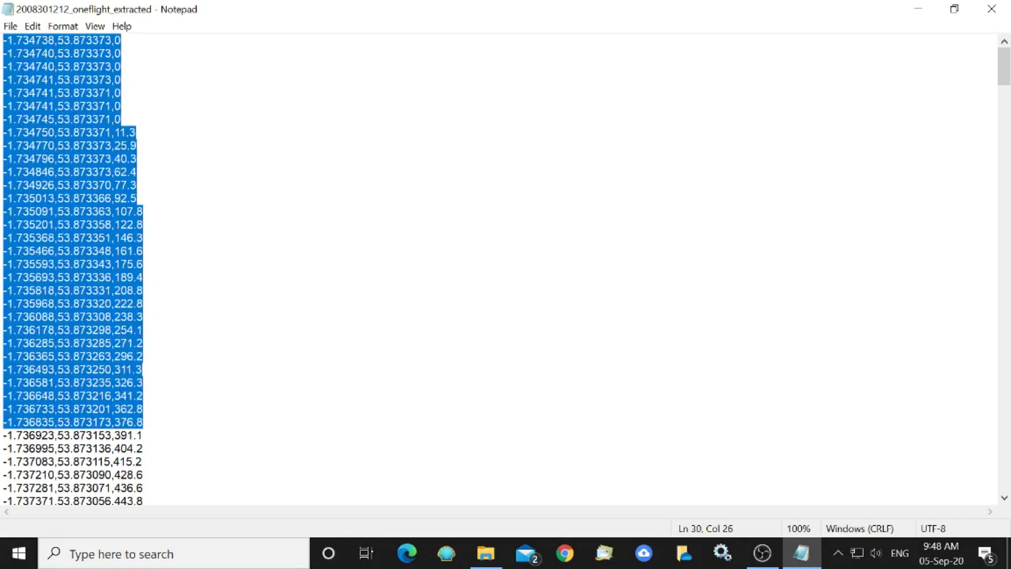
{"action": "key", "text": "shift+Down"}
{"action": "key", "text": "shift+Down"}
{"action": "key", "text": "shift+Down"}
{"action": "key", "text": "shift+Down"}
{"action": "key", "text": "shift+Down"}
{"action": "key", "text": "shift+Down"}
{"action": "key", "text": "shift+Down"}
{"action": "key", "text": "shift+Down"}
{"action": "key", "text": "shift+Down"}
{"action": "key", "text": "shift+Down"}
{"action": "key", "text": "shift+Down"}
{"action": "key", "text": "shift+Down"}
{"action": "key", "text": "shift+Down"}
{"action": "key", "text": "shift+Down"}
{"action": "key", "text": "shift+Down"}
{"action": "key", "text": "shift+Down"}
{"action": "key", "text": "shift+Down"}
{"action": "key", "text": "shift+Down"}
{"action": "key", "text": "shift+Down"}
{"action": "key", "text": "shift+Down"}
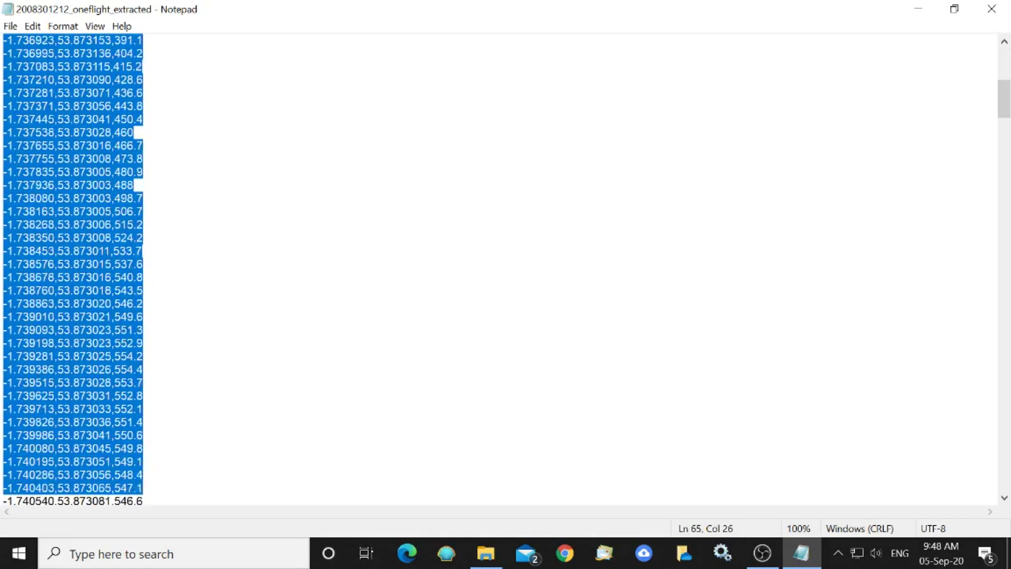
{"action": "key", "text": "shift+Down"}
{"action": "key", "text": "shift+Down"}
{"action": "key", "text": "shift+Down"}
{"action": "key", "text": "shift+Down"}
{"action": "key", "text": "shift+Down"}
{"action": "key", "text": "shift+Down"}
{"action": "key", "text": "shift+Down"}
{"action": "key", "text": "shift+Down"}
{"action": "key", "text": "shift+Down"}
{"action": "key", "text": "shift+Down"}
{"action": "key", "text": "shift+Down"}
{"action": "key", "text": "shift+Down"}
{"action": "key", "text": "shift+Down"}
{"action": "key", "text": "shift+Down"}
{"action": "key", "text": "shift+Down"}
{"action": "key", "text": "shift+Down"}
{"action": "key", "text": "shift+Down"}
{"action": "key", "text": "shift+Down"}
{"action": "key", "text": "shift+Down"}
{"action": "key", "text": "shift+Down"}
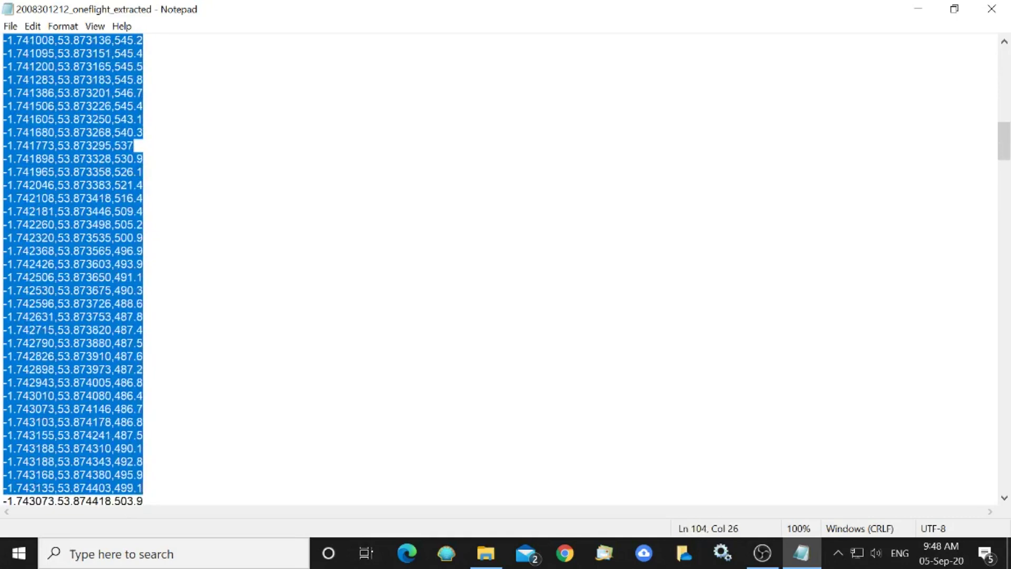
{"action": "key", "text": "shift+Down"}
{"action": "key", "text": "shift+Down"}
{"action": "key", "text": "shift+Down"}
{"action": "key", "text": "shift+Down"}
{"action": "key", "text": "shift+Down"}
{"action": "key", "text": "shift+Down"}
{"action": "key", "text": "shift+Down"}
{"action": "key", "text": "shift+Down"}
{"action": "key", "text": "shift+Down"}
{"action": "key", "text": "shift+Down"}
{"action": "key", "text": "shift+Down"}
{"action": "key", "text": "shift+Down"}
{"action": "key", "text": "shift+Down"}
{"action": "key", "text": "shift+Down"}
{"action": "key", "text": "shift+Down"}
{"action": "key", "text": "shift+Down"}
{"action": "key", "text": "shift+Down"}
{"action": "key", "text": "shift+Down"}
{"action": "key", "text": "shift+Down"}
{"action": "key", "text": "shift+Down"}
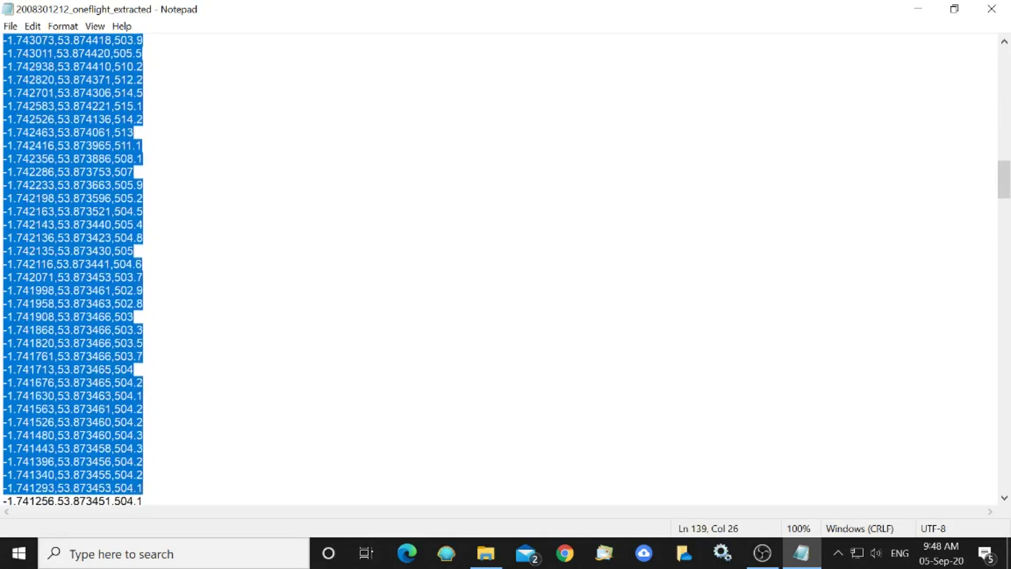
{"action": "key", "text": "shift+Down"}
{"action": "key", "text": "shift+Down"}
{"action": "key", "text": "shift+Down"}
{"action": "key", "text": "shift+Down"}
{"action": "key", "text": "shift+Down"}
{"action": "key", "text": "shift+Down"}
{"action": "key", "text": "shift+Down"}
{"action": "key", "text": "shift+Down"}
{"action": "key", "text": "shift+Down"}
{"action": "key", "text": "shift+Down"}
{"action": "key", "text": "shift+Down"}
{"action": "key", "text": "shift+Down"}
{"action": "key", "text": "shift+Down"}
{"action": "key", "text": "shift+Down"}
{"action": "key", "text": "shift+Down"}
{"action": "key", "text": "shift+Down"}
{"action": "key", "text": "shift+Down"}
{"action": "key", "text": "shift+Down"}
{"action": "key", "text": "shift+Down"}
{"action": "key", "text": "shift+Down"}
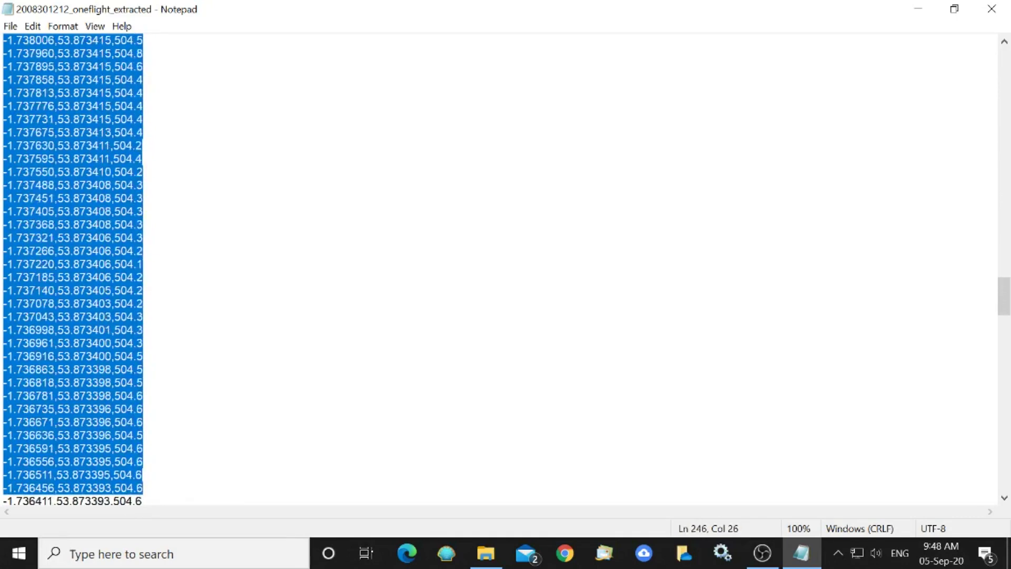
{"action": "key", "text": "shift+Down"}
{"action": "key", "text": "shift+Down"}
{"action": "key", "text": "shift+Down"}
{"action": "key", "text": "shift+Down"}
{"action": "key", "text": "shift+Down"}
{"action": "key", "text": "shift+Down"}
{"action": "key", "text": "shift+Down"}
{"action": "key", "text": "shift+Down"}
{"action": "key", "text": "shift+Down"}
{"action": "key", "text": "shift+Down"}
{"action": "key", "text": "shift+Down"}
{"action": "key", "text": "shift+Down"}
{"action": "key", "text": "shift+Down"}
{"action": "key", "text": "shift+Down"}
{"action": "key", "text": "shift+Down"}
{"action": "key", "text": "shift+Down"}
{"action": "key", "text": "shift+Down"}
{"action": "key", "text": "shift+Down"}
{"action": "key", "text": "shift+Down"}
{"action": "key", "text": "shift+Down"}
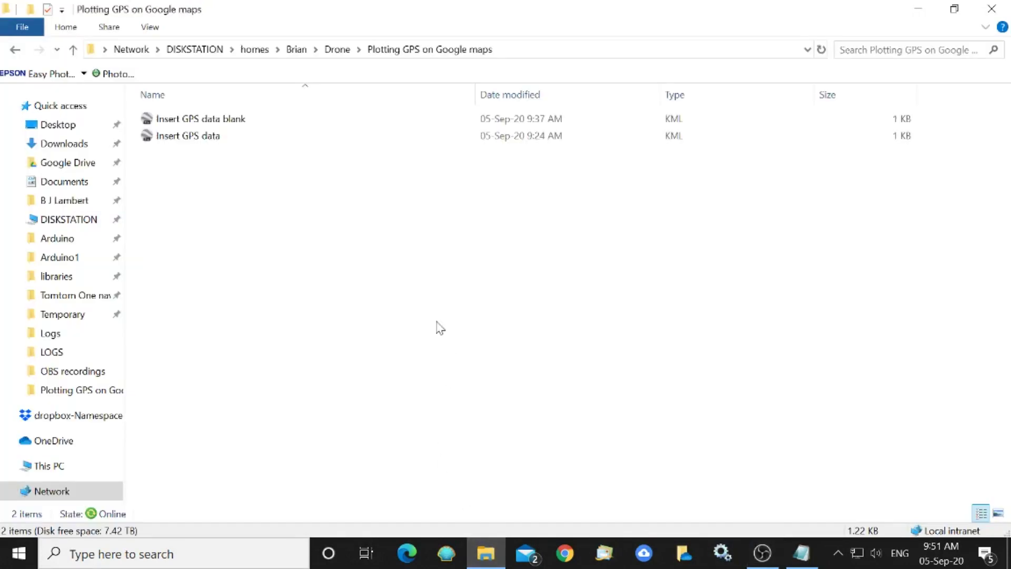
Open the Insert GPS data blank KML template with Notepad.
{"action": "right_click", "coordinate": [230, 127]}
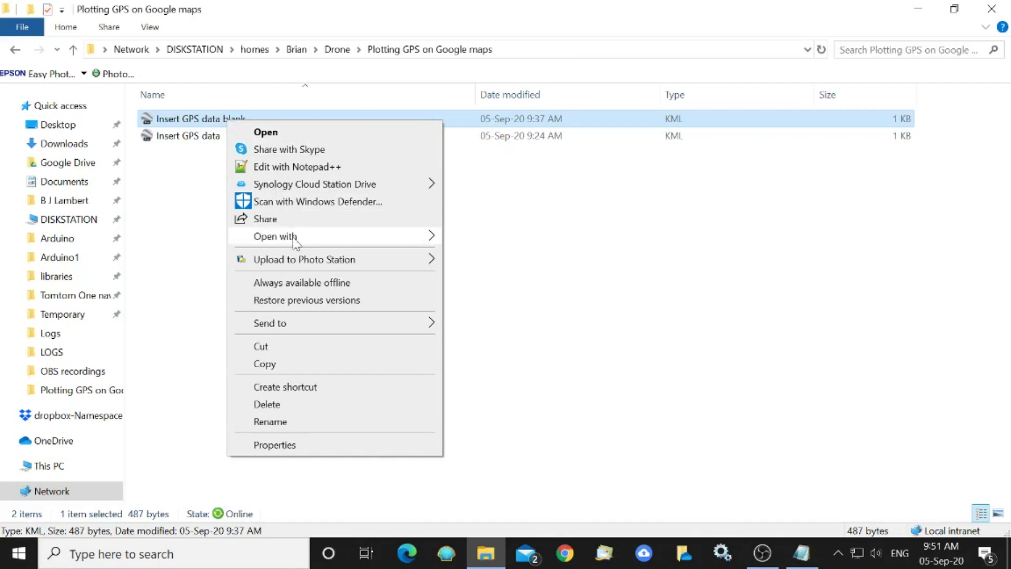
{"action": "mouse_move", "coordinate": [294, 241]}
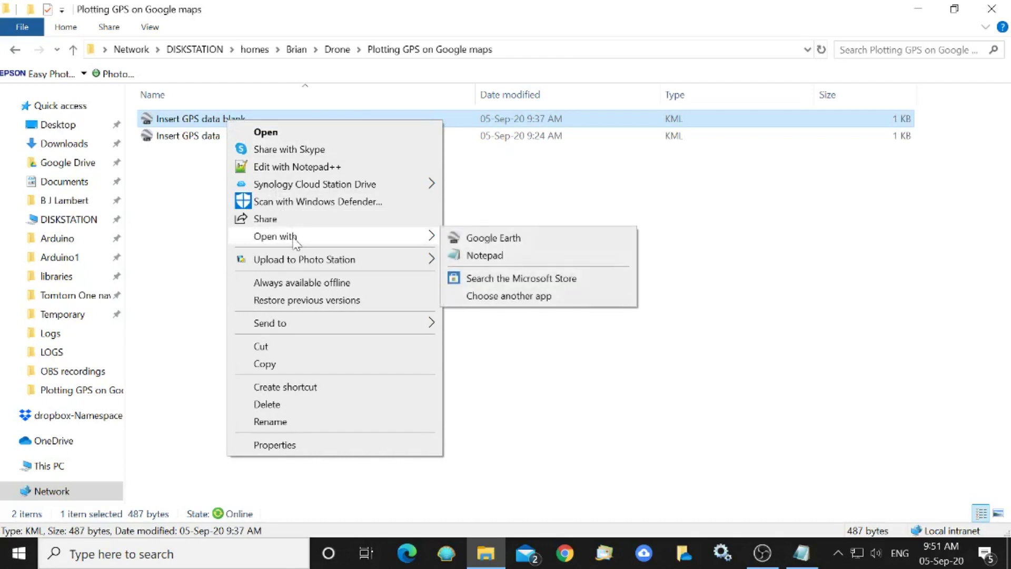
{"action": "left_click", "coordinate": [498, 257]}
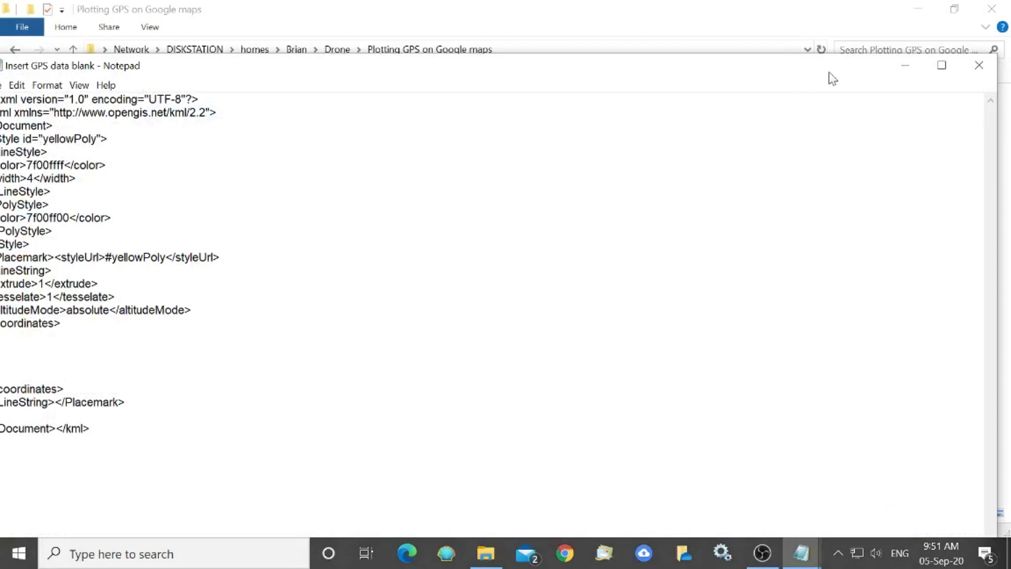
Paste the copied GPS coordinates onto the empty line under <coordinates> in the maximized Notepad.
{"action": "left_click", "coordinate": [941, 66]}
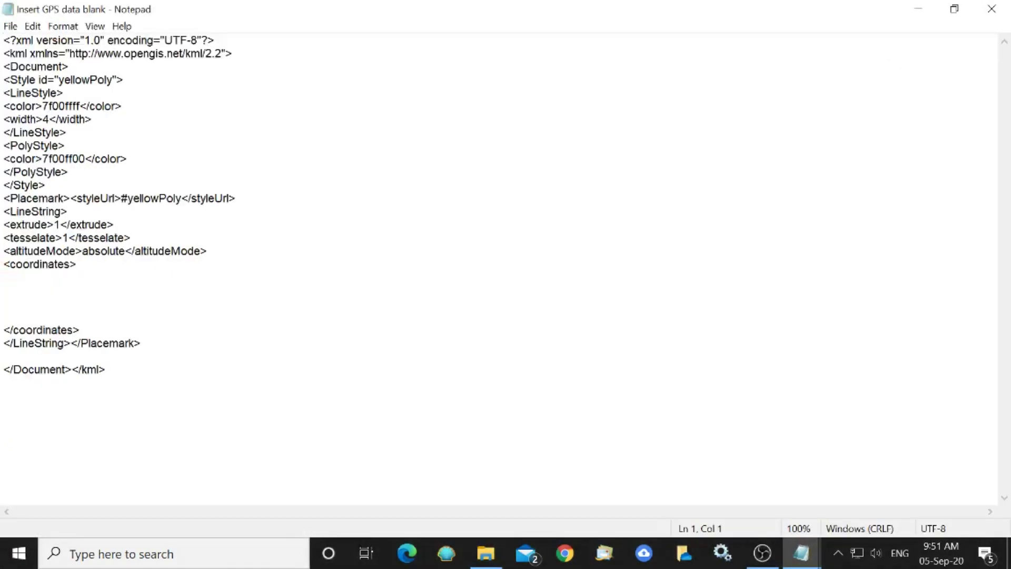
{"action": "left_click", "coordinate": [3, 277]}
{"action": "key", "text": "ctrl+v"}
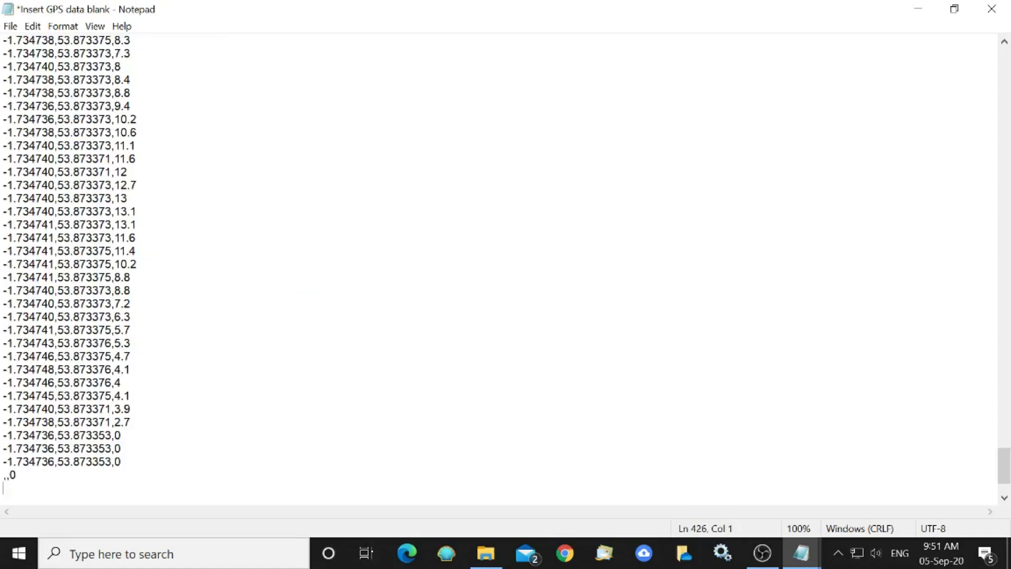
Delete the stray ,,0 entry at the end of the coordinate list and review the pasted data.
{"action": "left_click", "coordinate": [17, 475]}
{"action": "key", "text": "BackSpace"}
{"action": "key", "text": "BackSpace"}
{"action": "key", "text": "BackSpace"}
{"action": "key", "text": "BackSpace"}
{"action": "scroll", "coordinate": [501, 263], "scroll_direction": "down", "scroll_amount": 2}
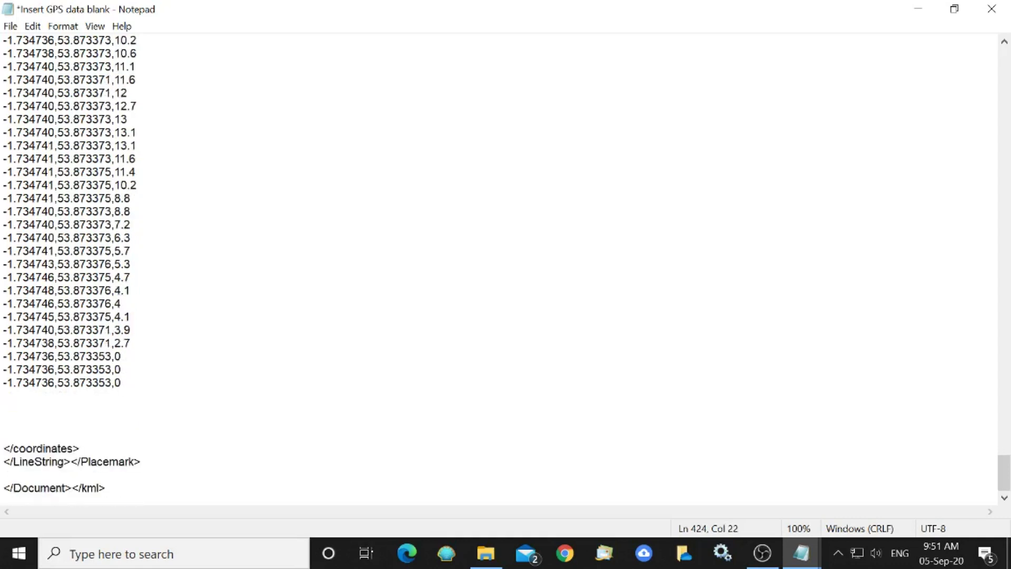
{"action": "scroll", "coordinate": [500, 264], "scroll_direction": "up", "scroll_amount": 15}
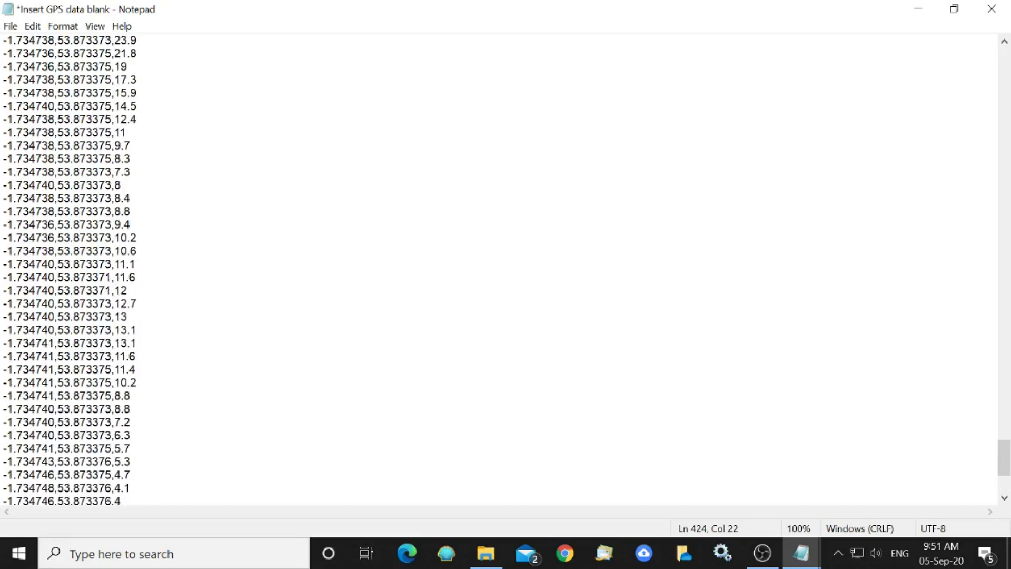
{"action": "scroll", "coordinate": [500, 263], "scroll_direction": "up", "scroll_amount": 20}
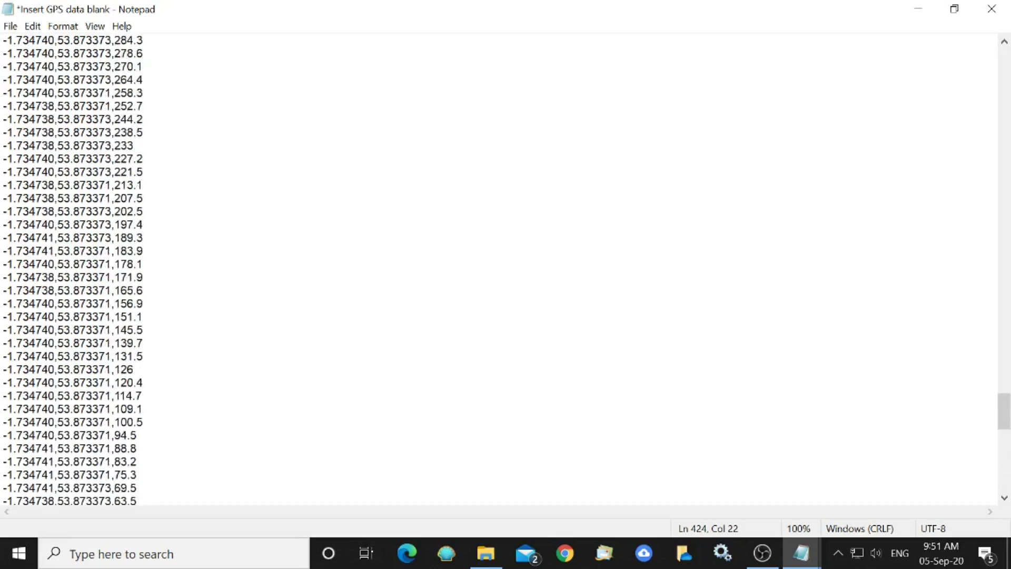
{"action": "scroll", "coordinate": [500, 263], "scroll_direction": "up", "scroll_amount": 20}
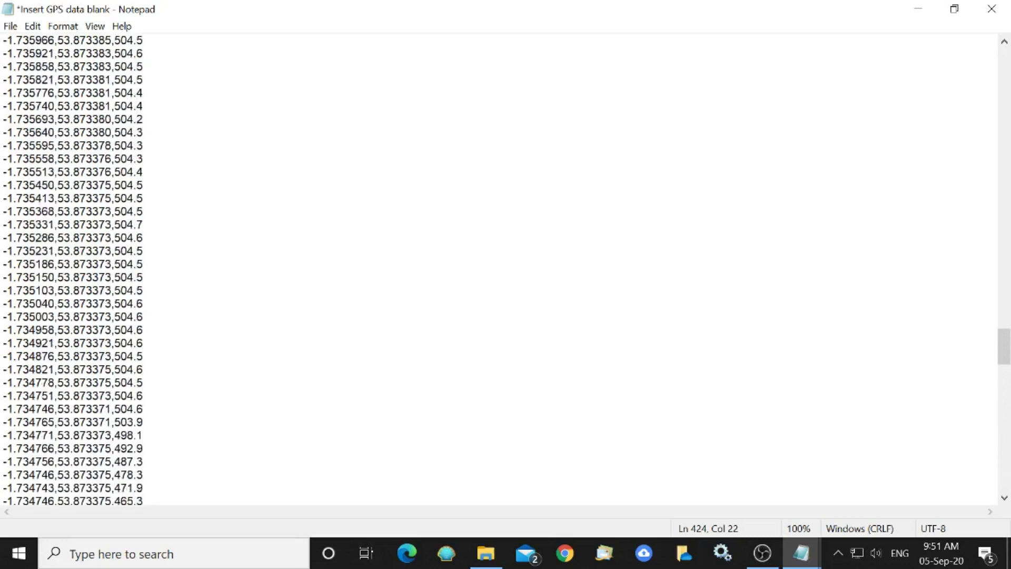
{"action": "scroll", "coordinate": [500, 263], "scroll_direction": "up", "scroll_amount": 6}
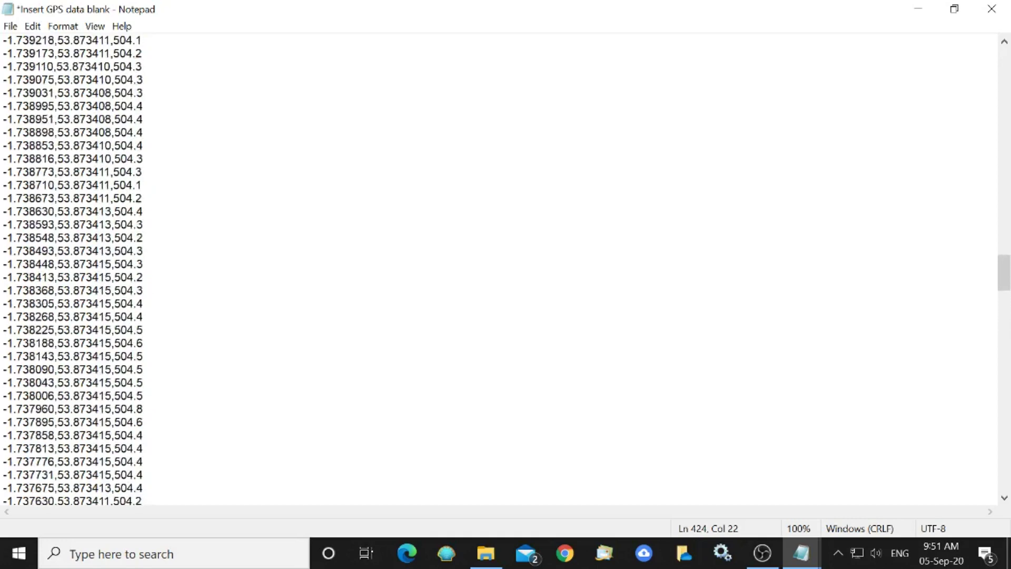
{"action": "left_click", "coordinate": [11, 26]}
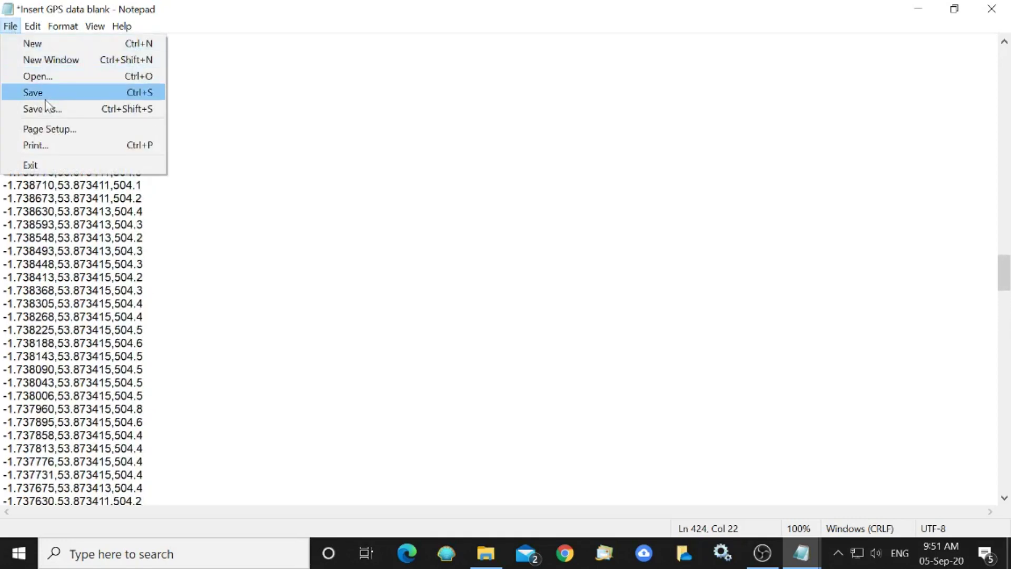
Save the filled template as 'Insert GPS data actual.kml' with the All Files type.
{"action": "left_click", "coordinate": [16, 108]}
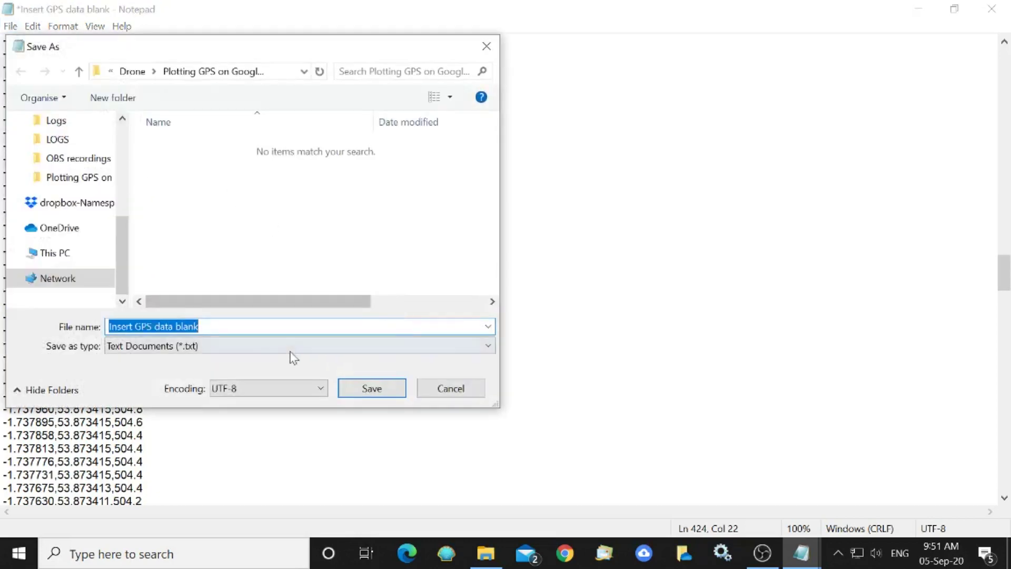
{"action": "left_click", "coordinate": [488, 346]}
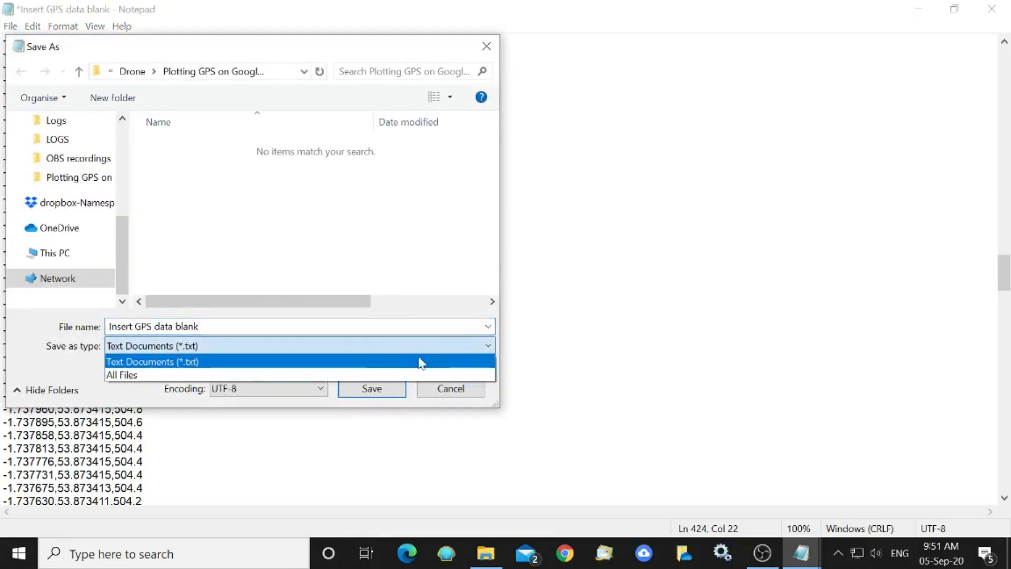
{"action": "left_click", "coordinate": [309, 376]}
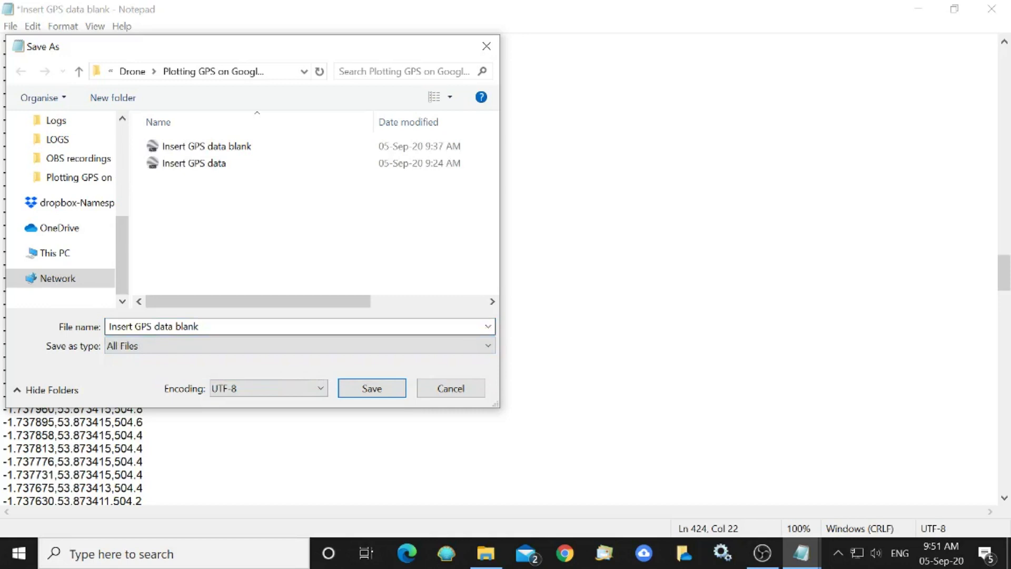
{"action": "key", "text": "ctrl+a"}
{"action": "key", "text": "End"}
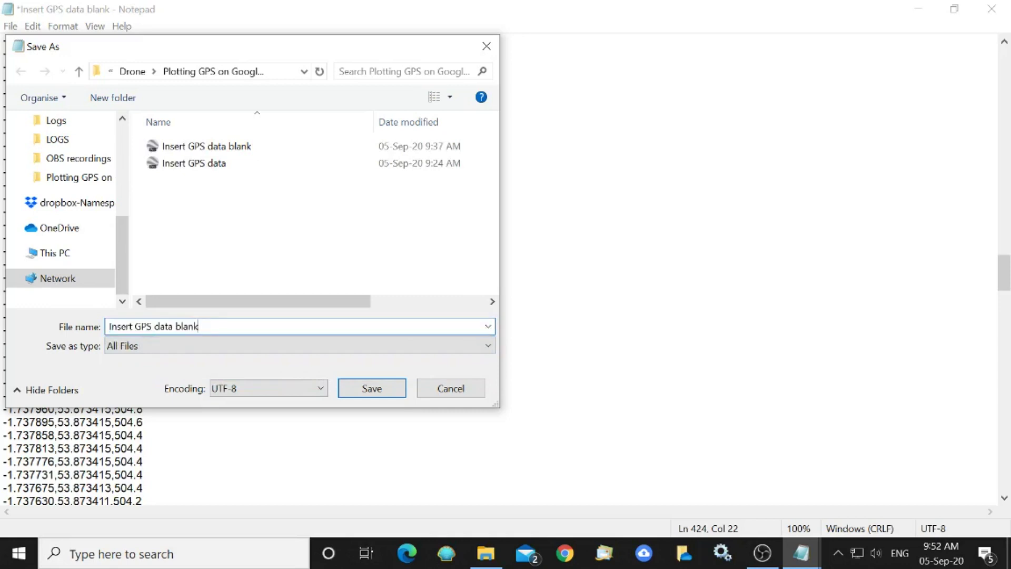
{"action": "type", "text": "."}
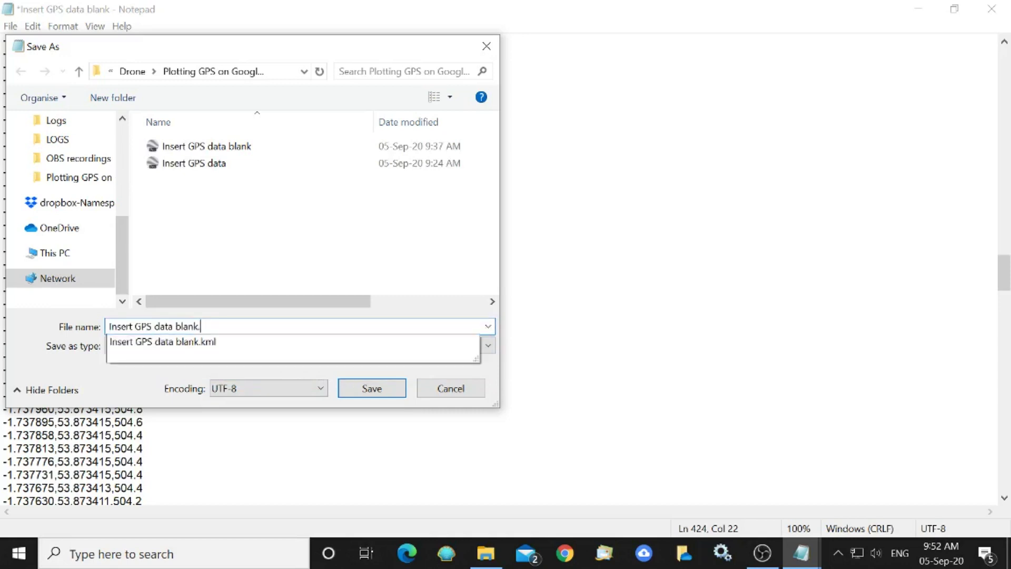
{"action": "type", "text": "kml"}
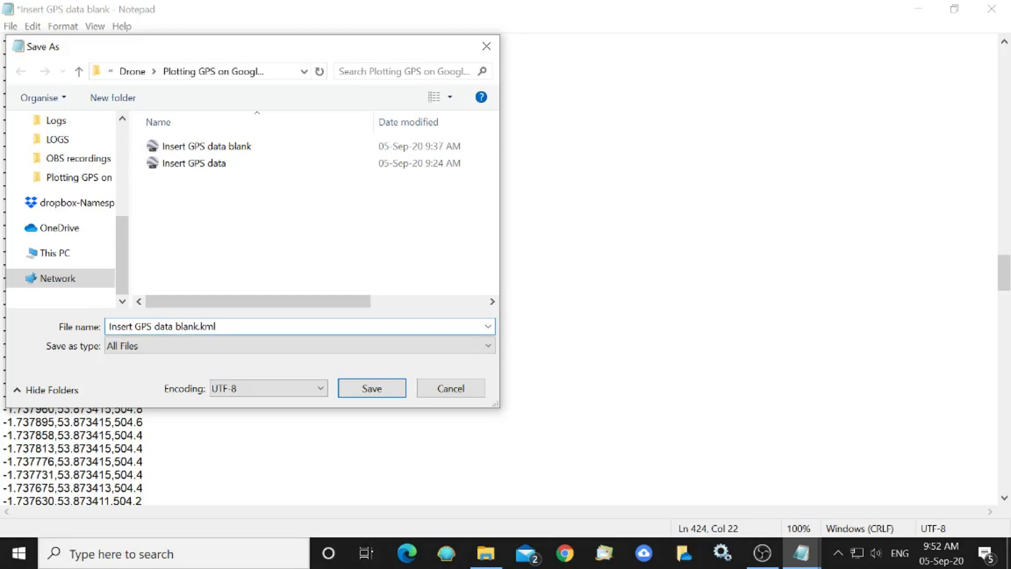
{"action": "key", "text": "Left"}
{"action": "key", "text": "Left"}
{"action": "key", "text": "Left"}
{"action": "key", "text": "Left"}
{"action": "key", "text": "BackSpace"}
{"action": "key", "text": "BackSpace"}
{"action": "key", "text": "BackSpace"}
{"action": "key", "text": "BackSpace"}
{"action": "key", "text": "BackSpace"}
{"action": "type", "text": "actual"}
{"action": "left_click", "coordinate": [379, 389]}
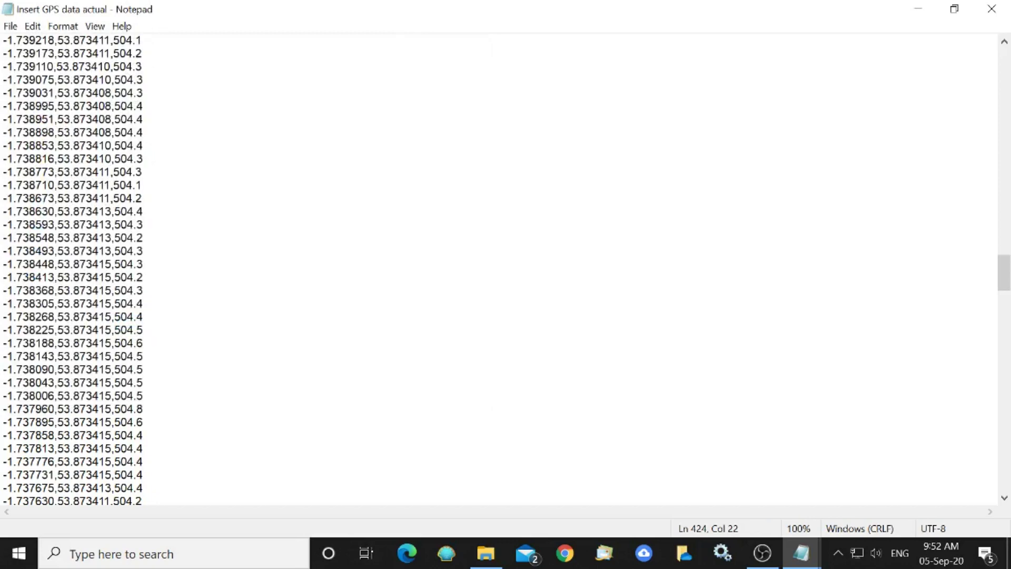
{"action": "left_click", "coordinate": [487, 551]}
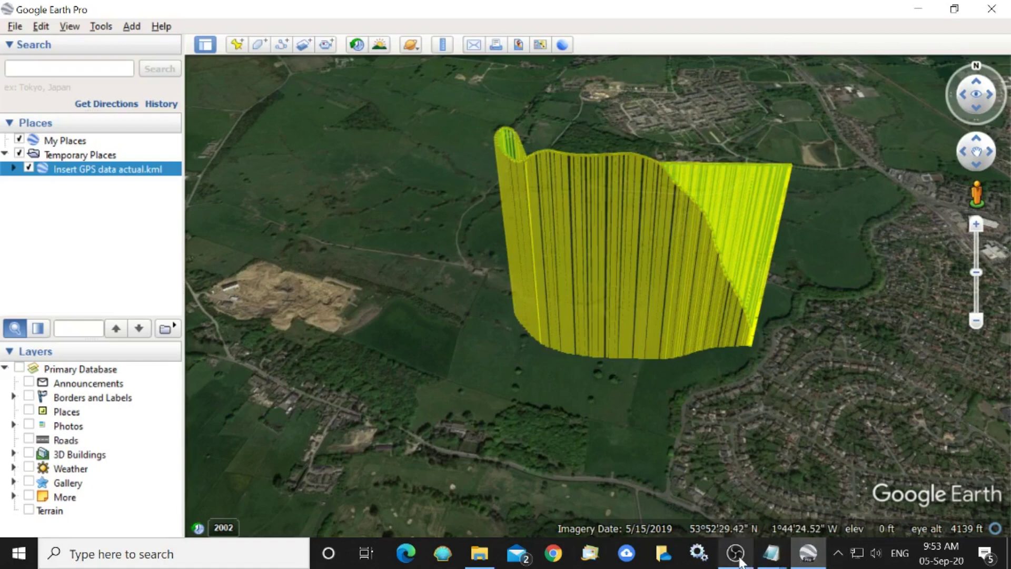
Load Insert GPS data actual.kml into Google Earth Pro to show the extruded flight path.
{"action": "mouse_move", "coordinate": [740, 563]}
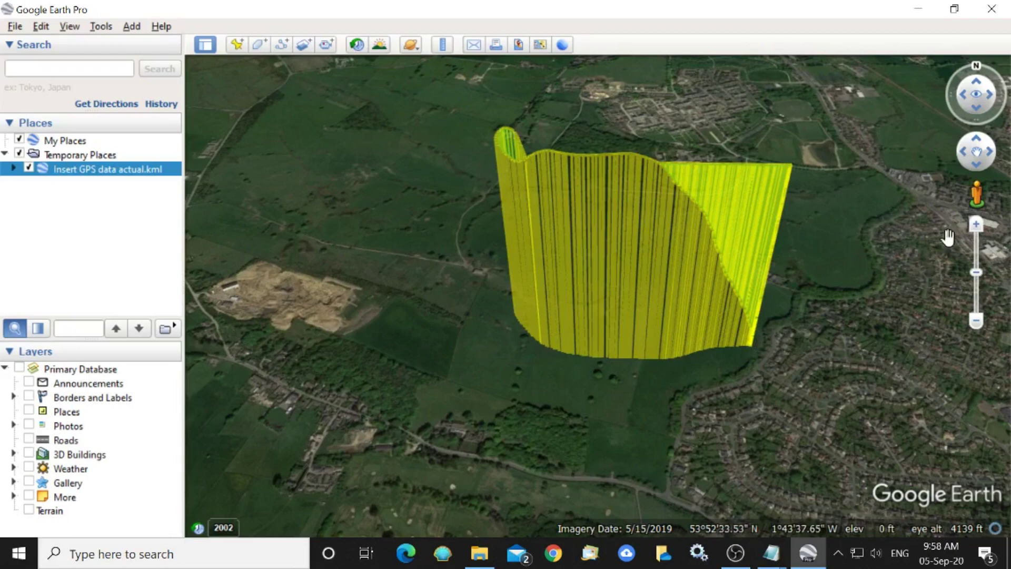
Zoom and pan toward the yellow flight wall over the fields beside the housing estate.
{"action": "left_click", "coordinate": [976, 225]}
{"action": "left_click", "coordinate": [976, 225]}
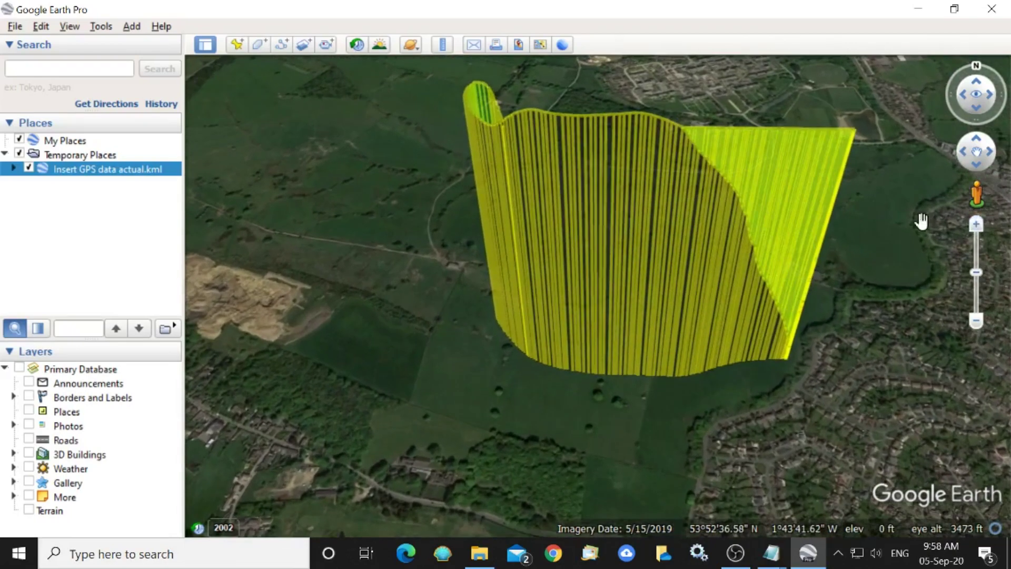
{"action": "left_click_drag", "start_coordinate": [921, 219], "coordinate": [876, 300]}
{"action": "mouse_move", "coordinate": [969, 226]}
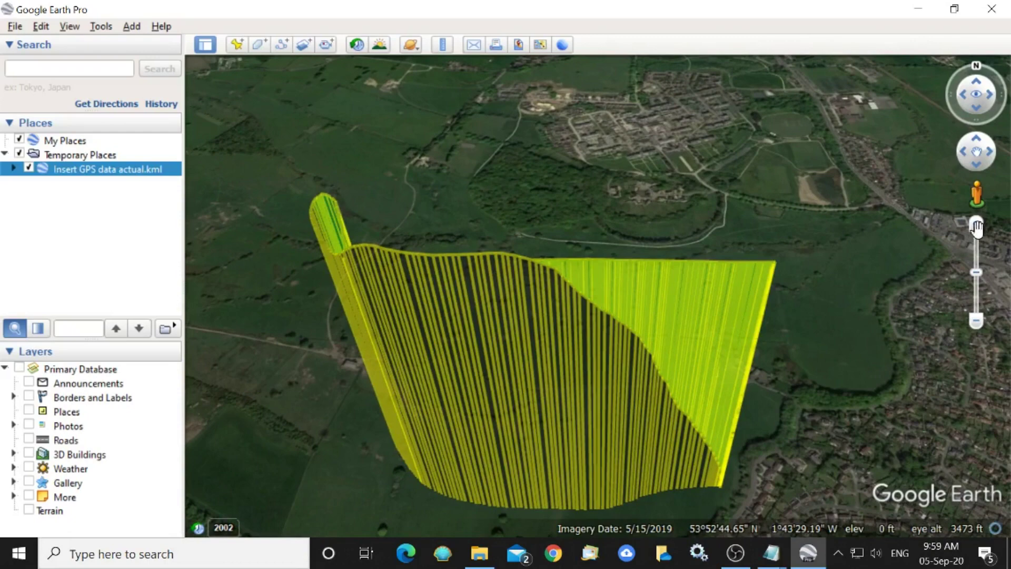
{"action": "left_click", "coordinate": [977, 227]}
{"action": "left_click_drag", "start_coordinate": [894, 262], "coordinate": [892, 216]}
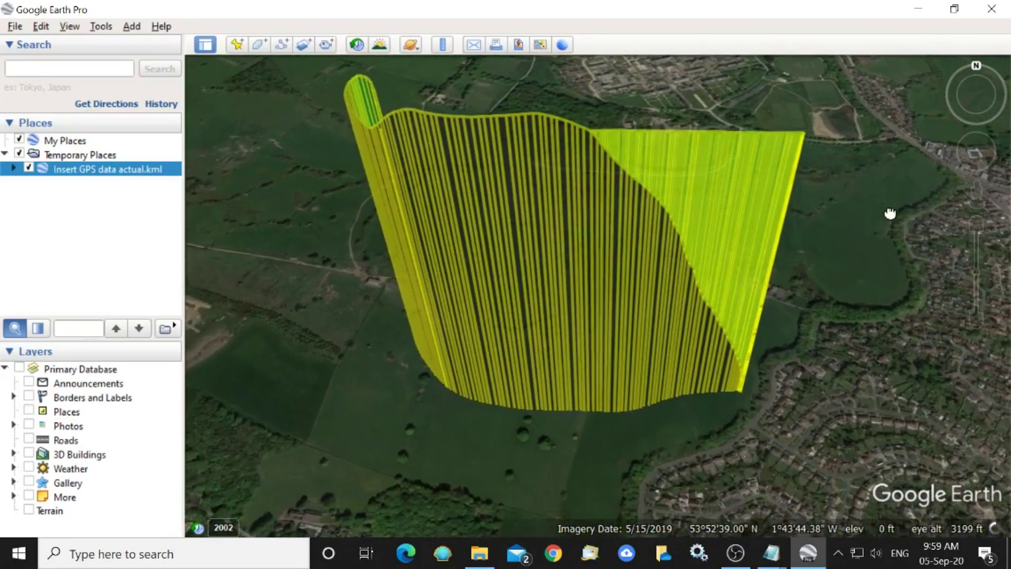